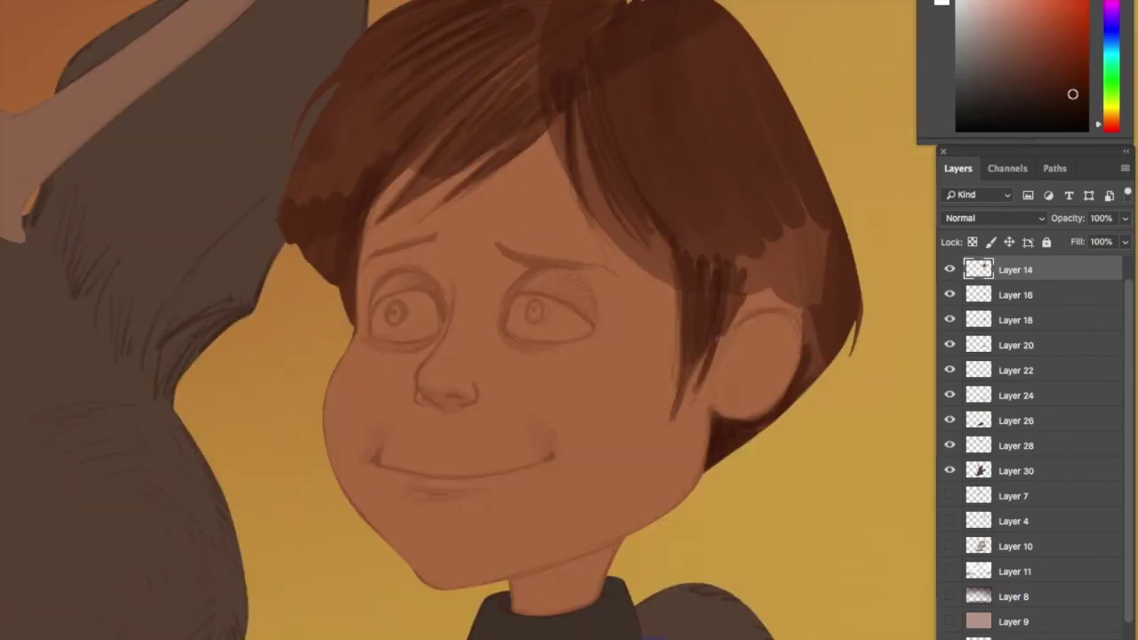
Darken the child's hair and facial outlines on Layer 14, and paint reddish-brown shadow over the face and neck
{"action": "mouse_move", "coordinate": [703, 373]}
{"action": "left_mouse_down"}
{"action": "mouse_move", "coordinate": [782, 311]}
{"action": "mouse_move", "coordinate": [756, 290]}
{"action": "mouse_move", "coordinate": [812, 201]}
{"action": "mouse_move", "coordinate": [795, 266]}
{"action": "mouse_move", "coordinate": [742, 125]}
{"action": "mouse_move", "coordinate": [702, 270]}
{"action": "mouse_move", "coordinate": [338, 133]}
{"action": "mouse_move", "coordinate": [533, 20]}
{"action": "mouse_move", "coordinate": [450, 365]}
{"action": "left_mouse_up"}
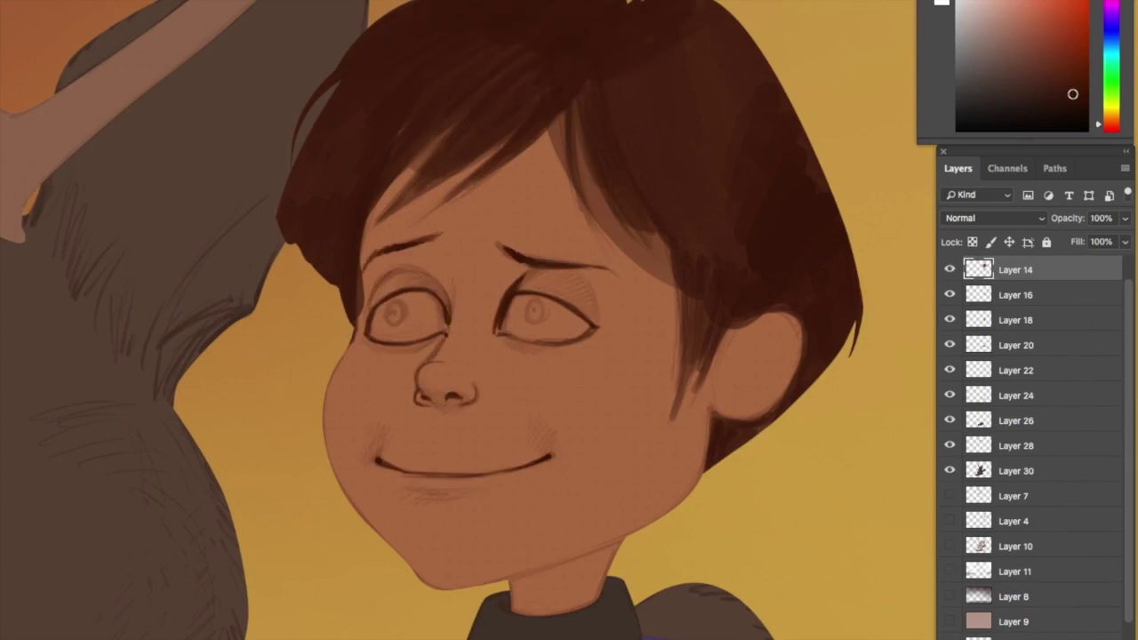
{"action": "mouse_move", "coordinate": [444, 342]}
{"action": "left_mouse_down"}
{"action": "mouse_move", "coordinate": [500, 81]}
{"action": "mouse_move", "coordinate": [508, 356]}
{"action": "mouse_move", "coordinate": [561, 243]}
{"action": "mouse_move", "coordinate": [616, 559]}
{"action": "mouse_move", "coordinate": [498, 613]}
{"action": "left_mouse_up"}
{"action": "key", "text": "["}
{"action": "key", "text": "["}
{"action": "key", "text": "["}
{"action": "key", "text": "["}
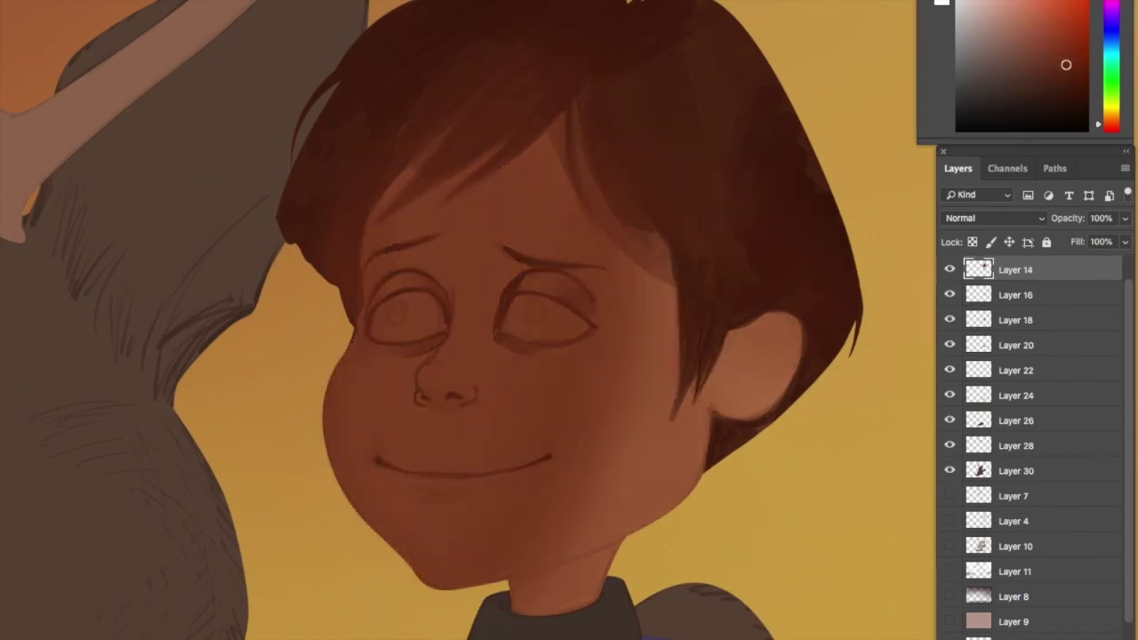
{"action": "left_click_drag", "start_coordinate": [545, 586], "coordinate": [529, 613]}
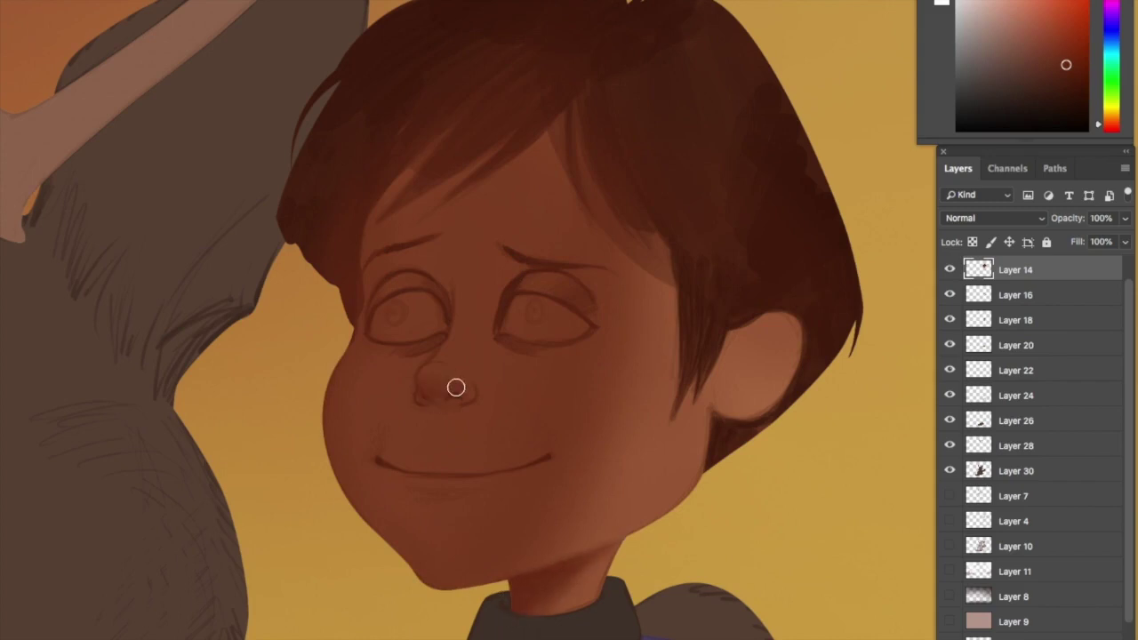
Shade the child's eye sockets and the creases at both mouth corners with soft reddish-brown tones
{"action": "left_click_drag", "start_coordinate": [544, 270], "coordinate": [599, 319]}
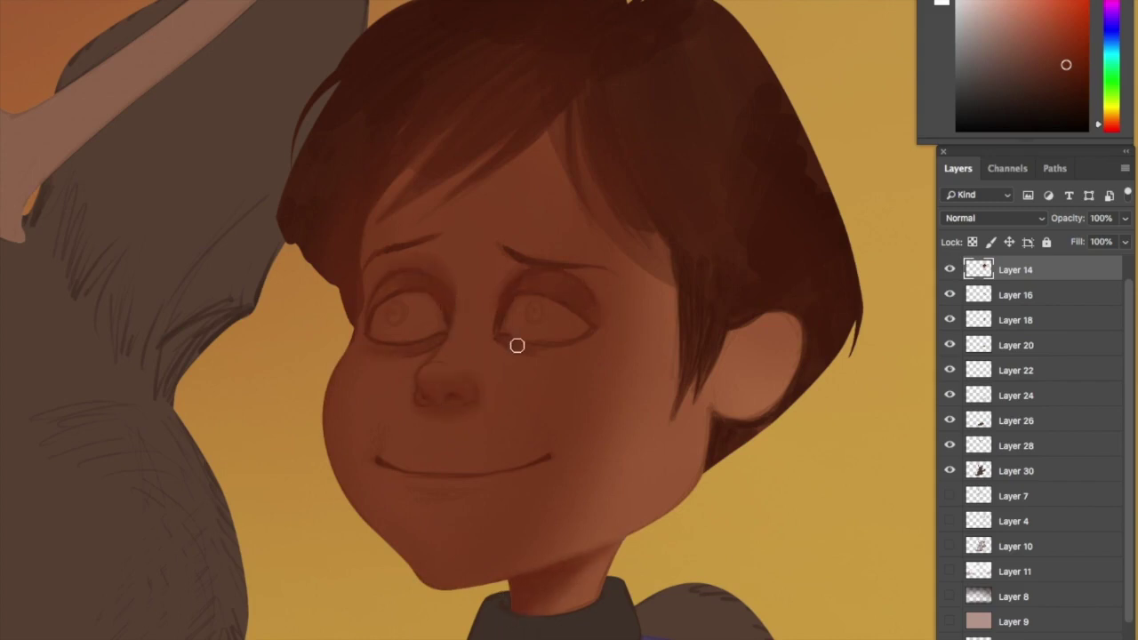
{"action": "left_click_drag", "start_coordinate": [369, 440], "coordinate": [376, 472]}
{"action": "left_click_drag", "start_coordinate": [535, 437], "coordinate": [546, 454]}
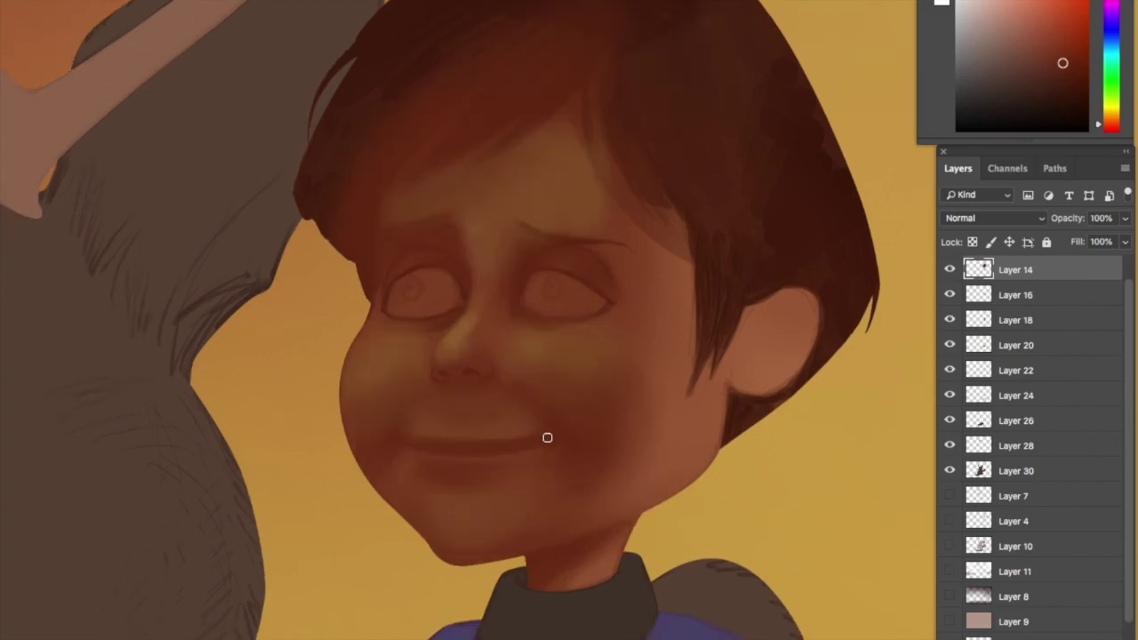
Paint soft greenish highlights on the child's nose and cheeks, and warm orange light along the ear side of the face
{"action": "key", "text": "x"}
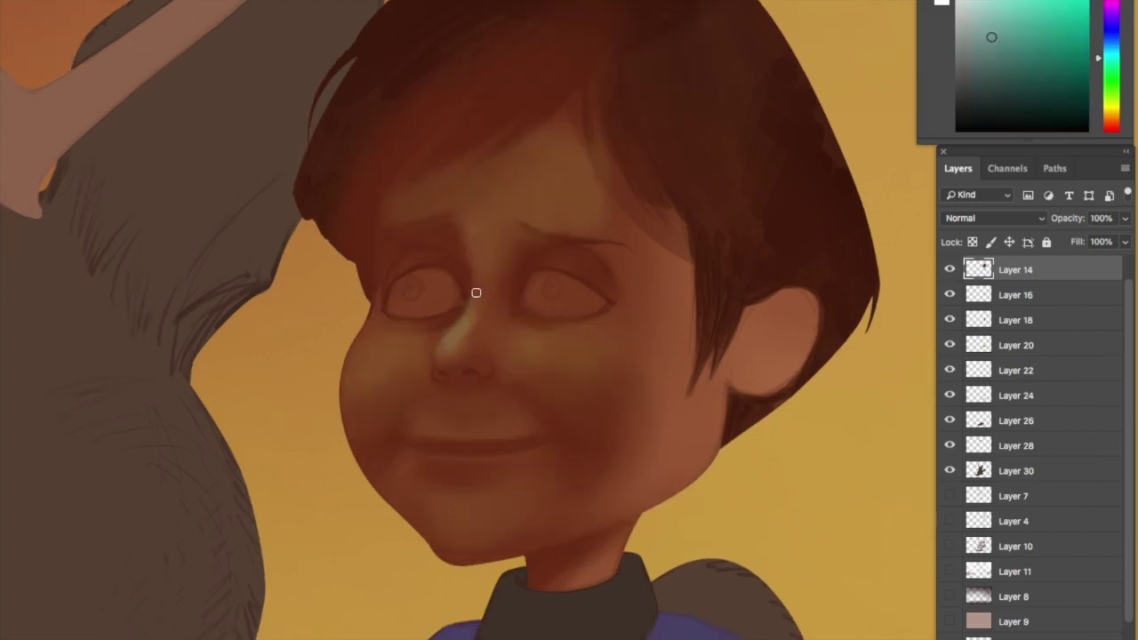
{"action": "left_click", "coordinate": [475, 292], "text": "alt"}
{"action": "left_click_drag", "start_coordinate": [532, 356], "coordinate": [567, 353]}
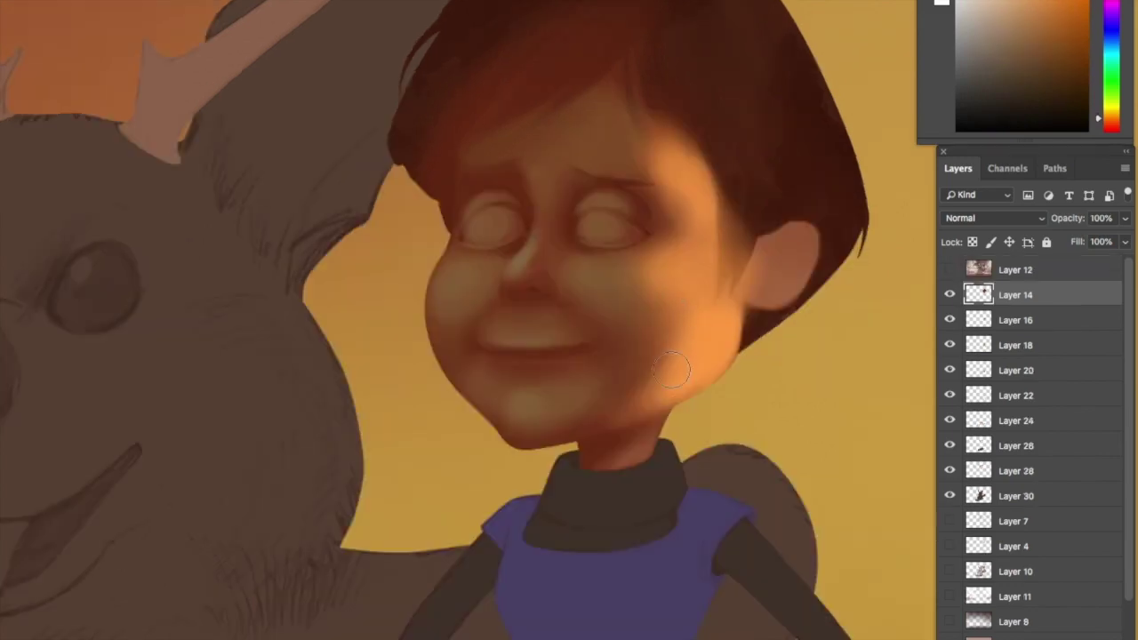
{"action": "left_click", "coordinate": [655, 376], "text": "alt"}
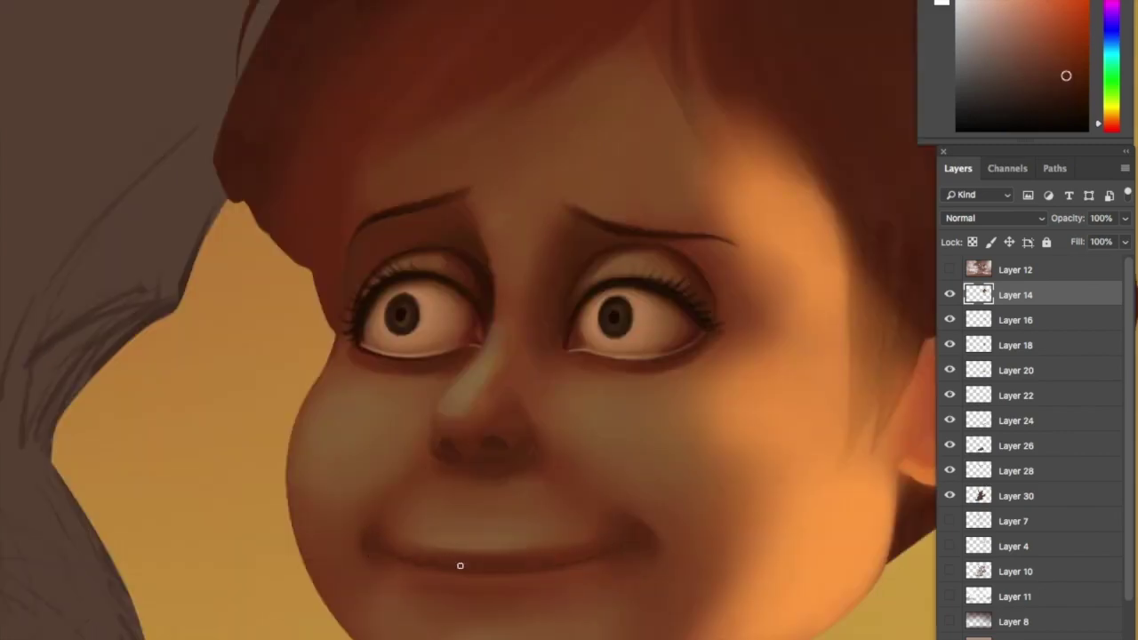
Refine the shading around the child's mouth with a sampled tone and paint fine reddish strands into the hair
{"action": "left_click", "coordinate": [444, 507], "text": "alt"}
{"action": "mouse_move", "coordinate": [436, 582]}
{"action": "left_mouse_down"}
{"action": "mouse_move", "coordinate": [549, 576]}
{"action": "mouse_move", "coordinate": [432, 579]}
{"action": "left_mouse_up"}
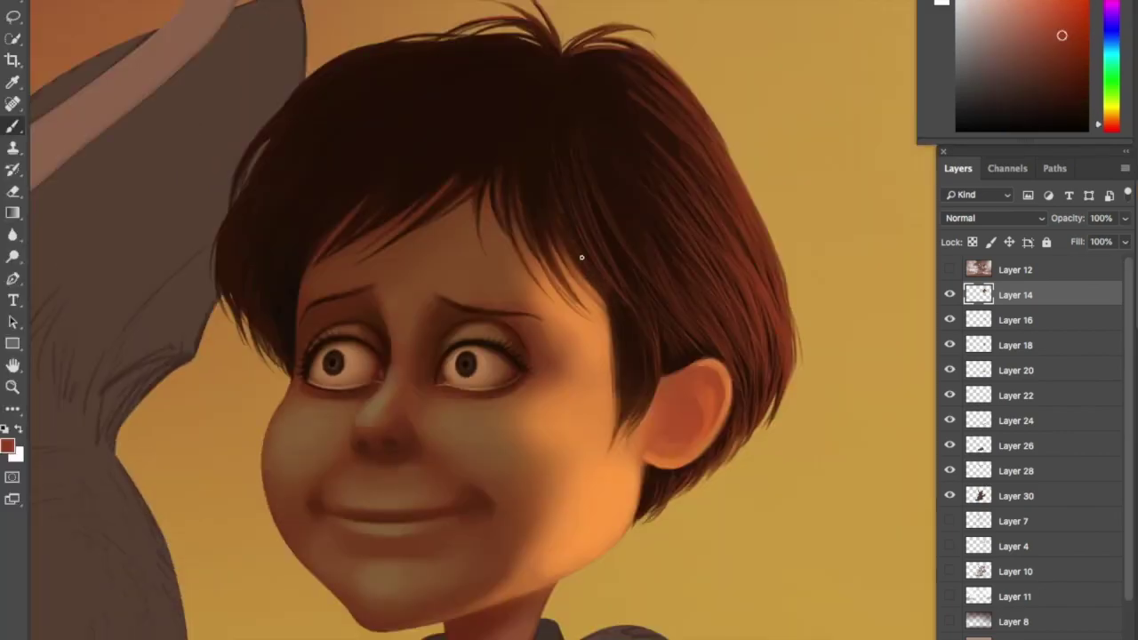
{"action": "mouse_move", "coordinate": [581, 258]}
{"action": "left_mouse_down"}
{"action": "mouse_move", "coordinate": [535, 148]}
{"action": "mouse_move", "coordinate": [578, 128]}
{"action": "mouse_move", "coordinate": [657, 269]}
{"action": "mouse_move", "coordinate": [605, 139]}
{"action": "mouse_move", "coordinate": [653, 169]}
{"action": "left_mouse_up"}
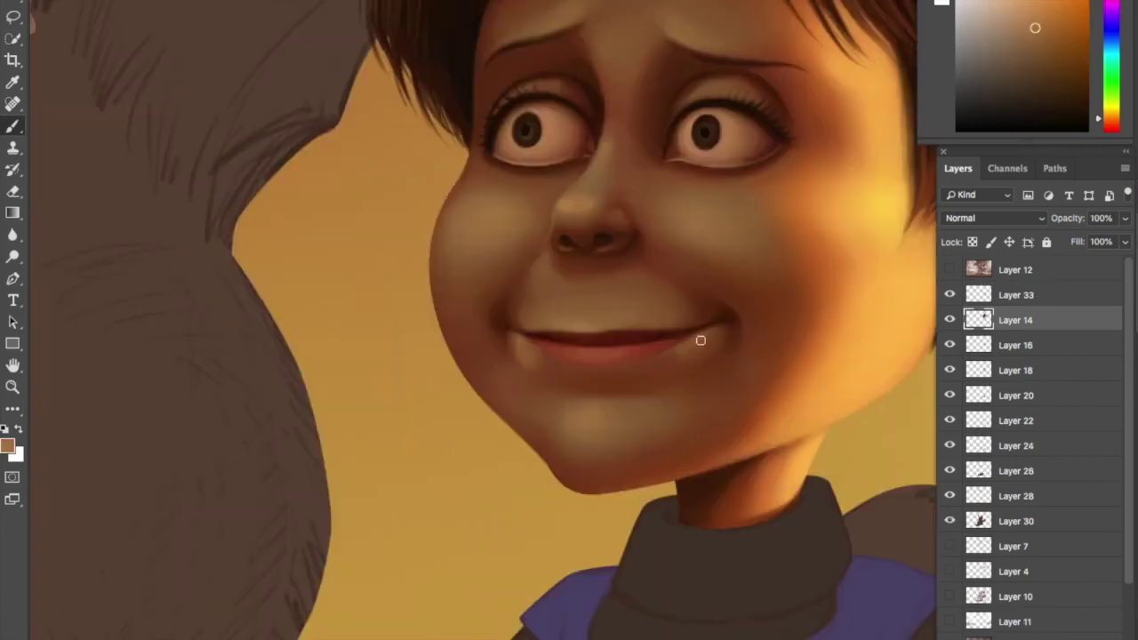
Blend the child's lips and mouth corner on Layer 14 using colours sampled from the surrounding skin and lip
{"action": "left_click", "coordinate": [696, 343], "text": "alt"}
{"action": "left_click", "coordinate": [655, 360], "text": "alt"}
{"action": "left_click", "coordinate": [719, 341], "text": "alt"}
{"action": "left_click", "coordinate": [656, 360], "text": "alt"}
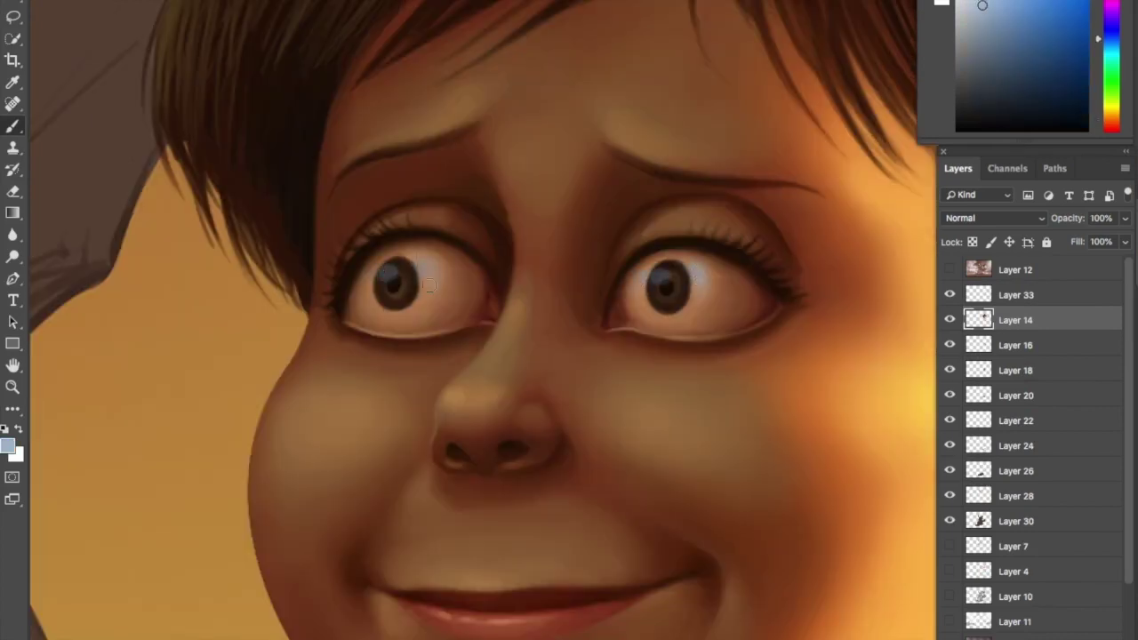
Paint pale blue reflections and lower-lid highlights into both of the child's eyes
{"action": "left_click", "coordinate": [612, 356]}
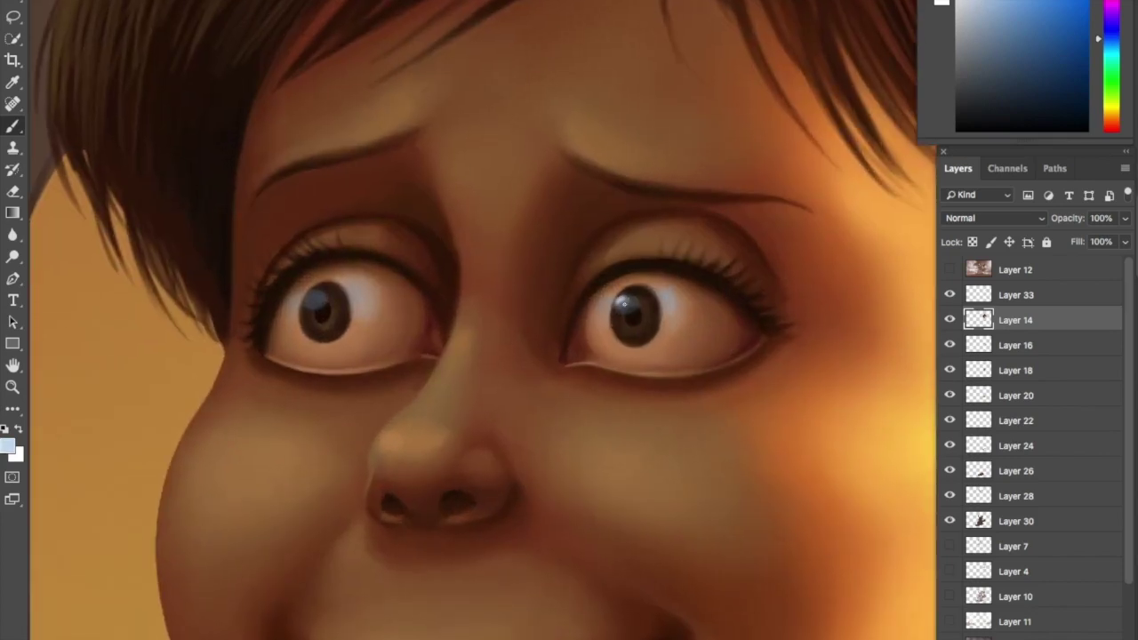
{"action": "key", "text": "ctrl+minus"}
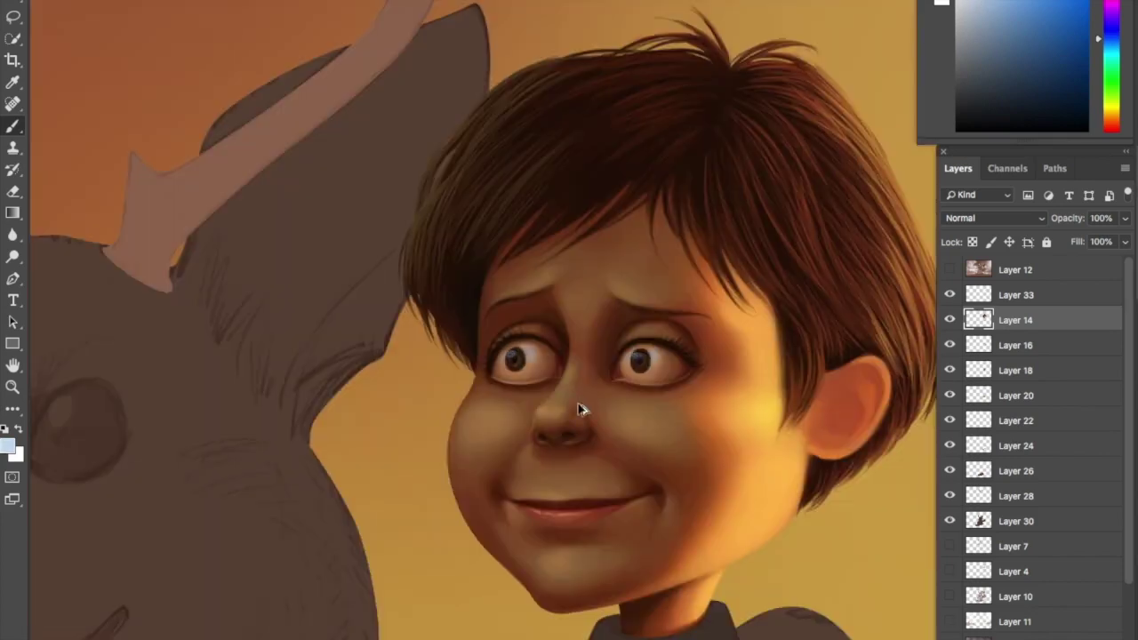
{"action": "key", "text": "ctrl+plus"}
{"action": "key", "text": "ctrl+minus"}
{"action": "key", "text": "ctrl+plus"}
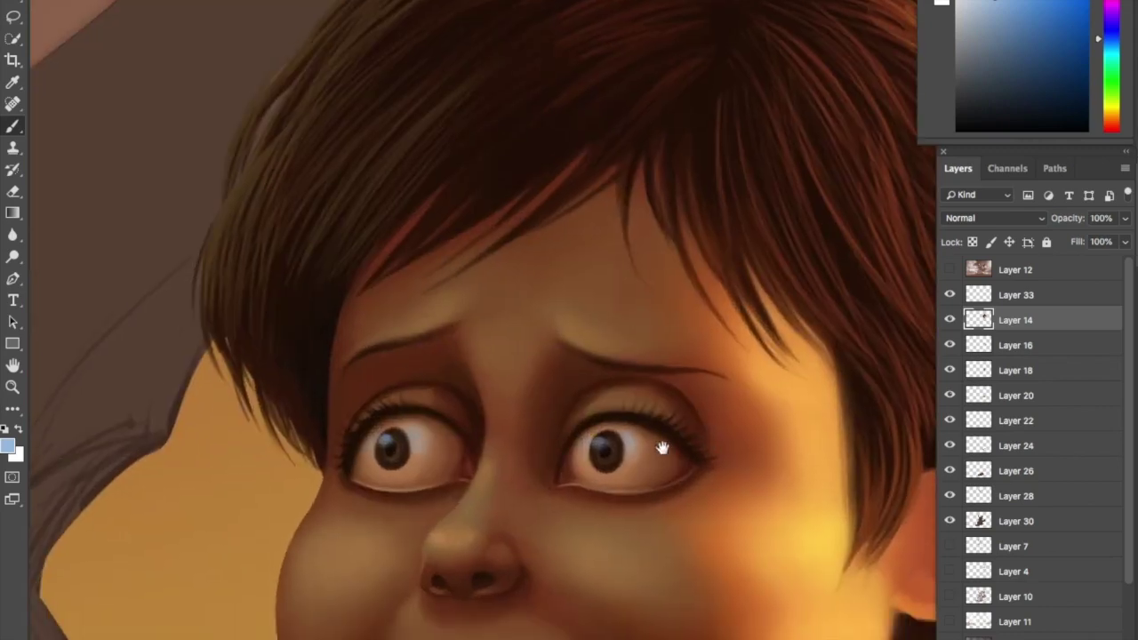
Warm the child's irises and deepen the shading around the outer eye with sampled reddish-brown tones
{"action": "left_click", "coordinate": [666, 445], "text": "alt"}
{"action": "key", "text": "ctrl+plus"}
{"action": "scroll", "coordinate": [850, 261], "scroll_direction": "up", "scroll_amount": 2}
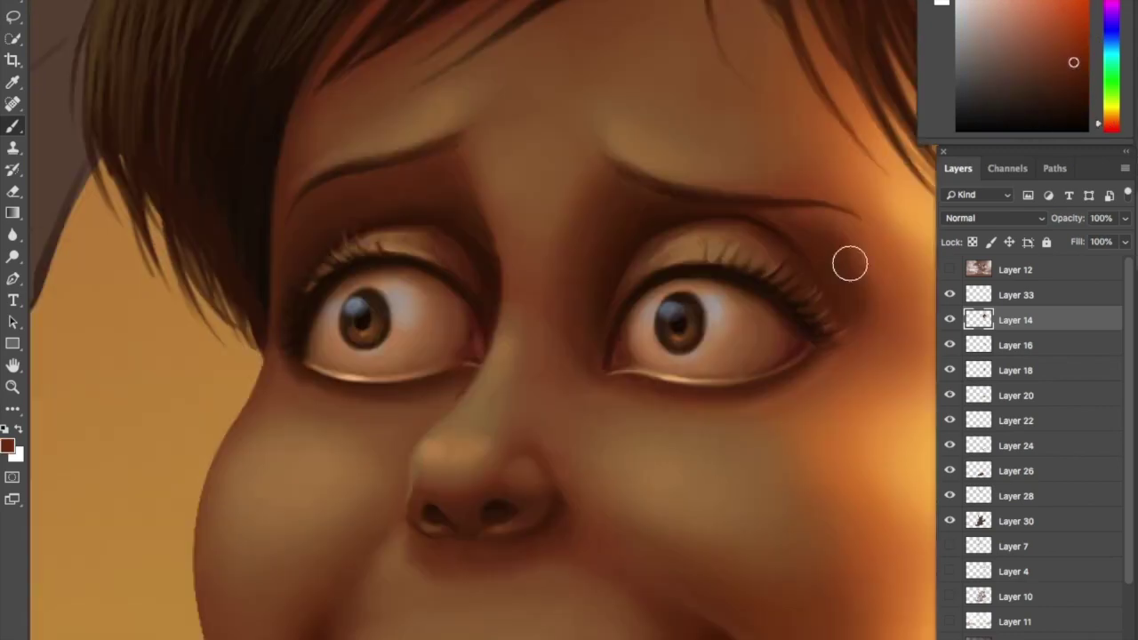
{"action": "scroll", "coordinate": [719, 361], "scroll_direction": "down", "scroll_amount": 2}
{"action": "left_click", "coordinate": [719, 361], "text": "alt"}
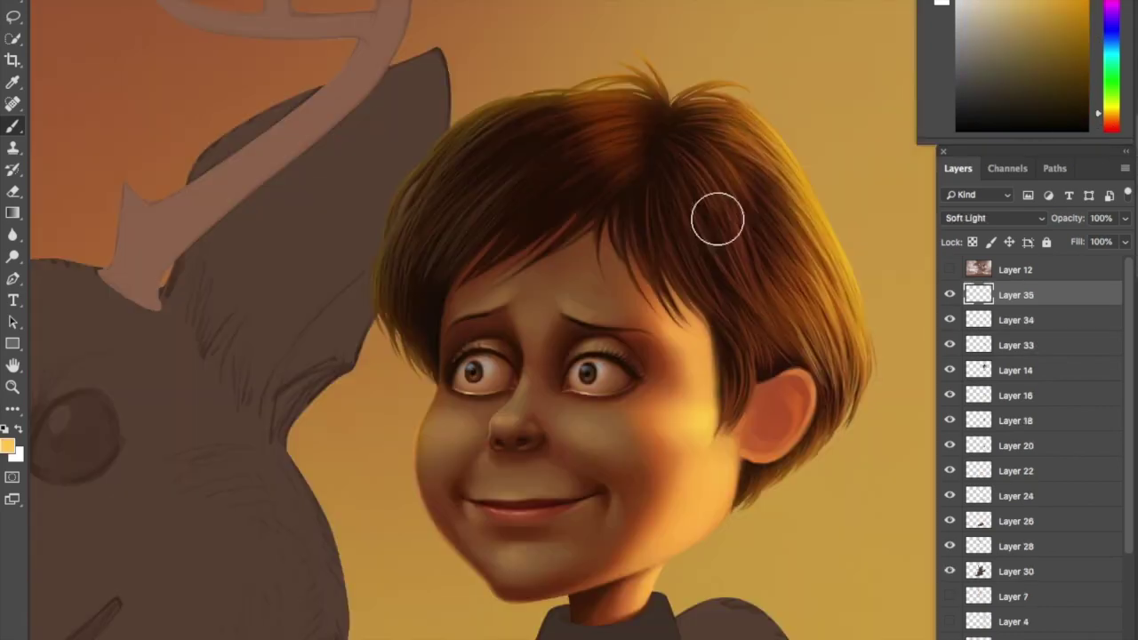
Erase strand-shaped gaps in the golden hair glow on the Soft Light layer, and toggle Layer 35 to compare the effect
{"action": "key", "text": "e"}
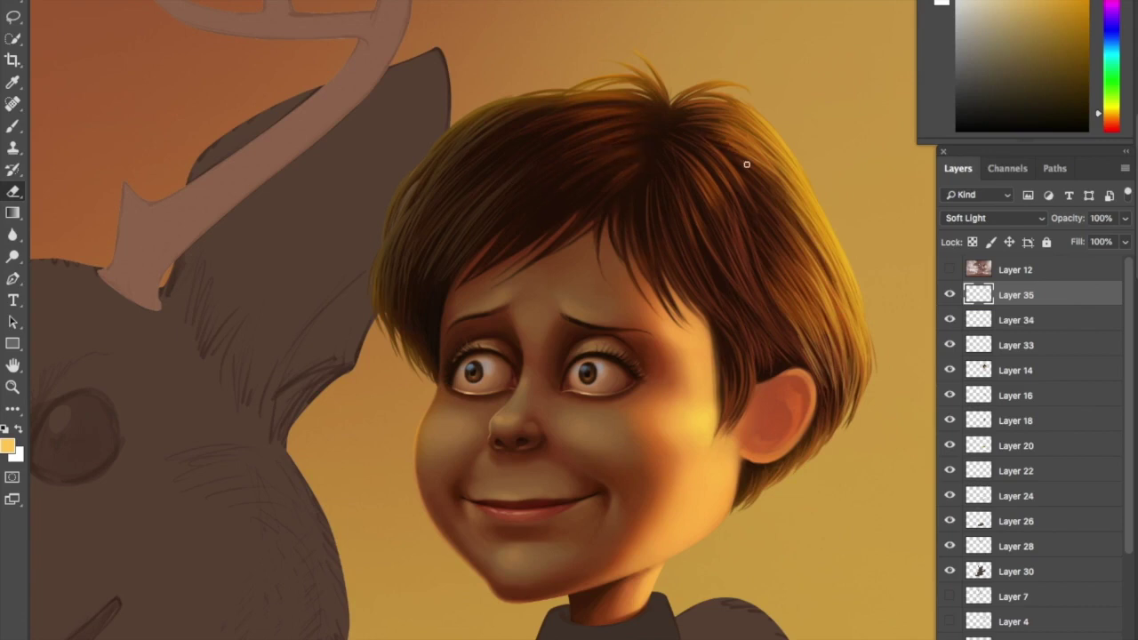
{"action": "left_click", "coordinate": [949, 295]}
{"action": "left_click", "coordinate": [949, 294]}
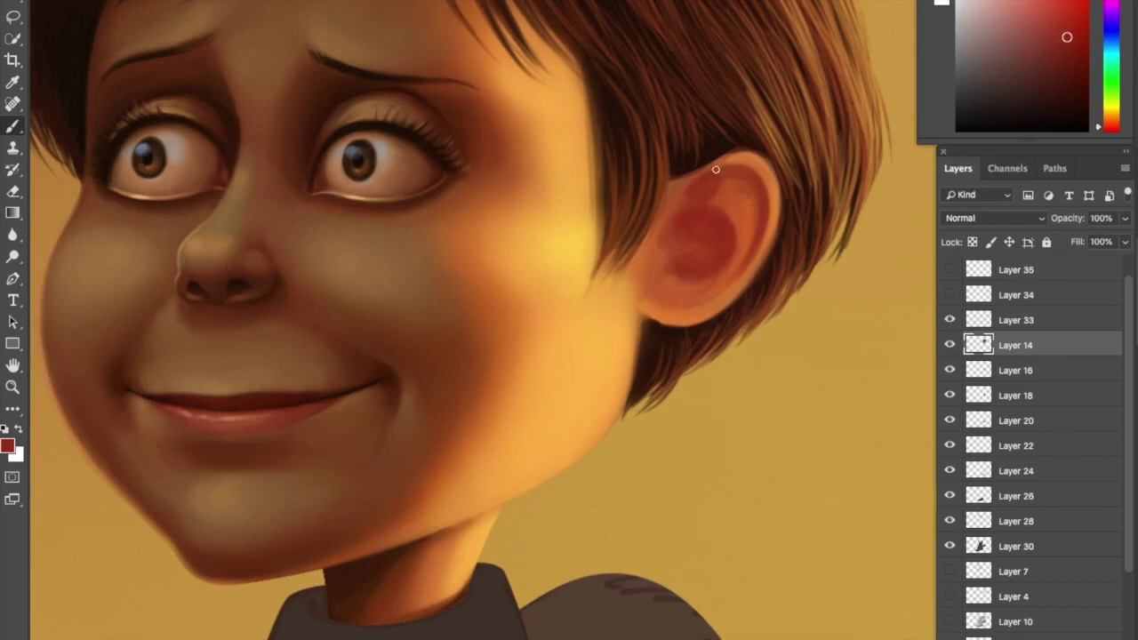
Paint the ear's red inner shading and orange rim, and compare the painting with the Layer 12 sketch by toggling it
{"action": "mouse_move", "coordinate": [658, 195]}
{"action": "left_mouse_down"}
{"action": "mouse_move", "coordinate": [662, 263]}
{"action": "mouse_move", "coordinate": [647, 302]}
{"action": "mouse_move", "coordinate": [676, 311]}
{"action": "left_mouse_up"}
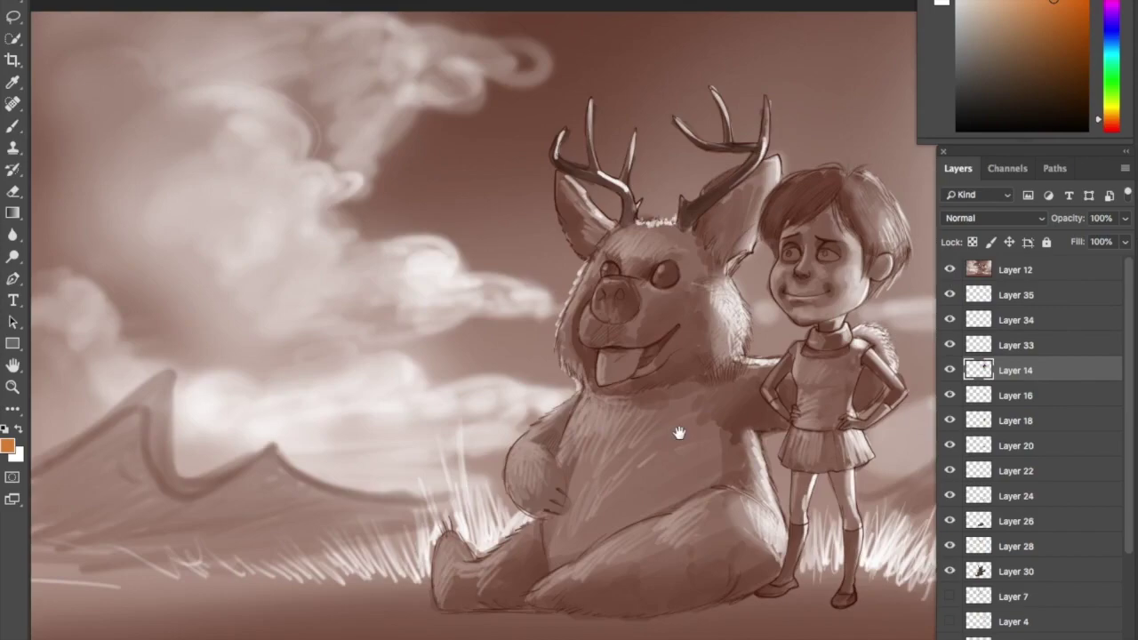
{"action": "left_click", "coordinate": [949, 269]}
{"action": "left_click", "coordinate": [949, 269]}
{"action": "left_click", "coordinate": [949, 270]}
{"action": "left_click", "coordinate": [951, 270]}
{"action": "left_click", "coordinate": [951, 270]}
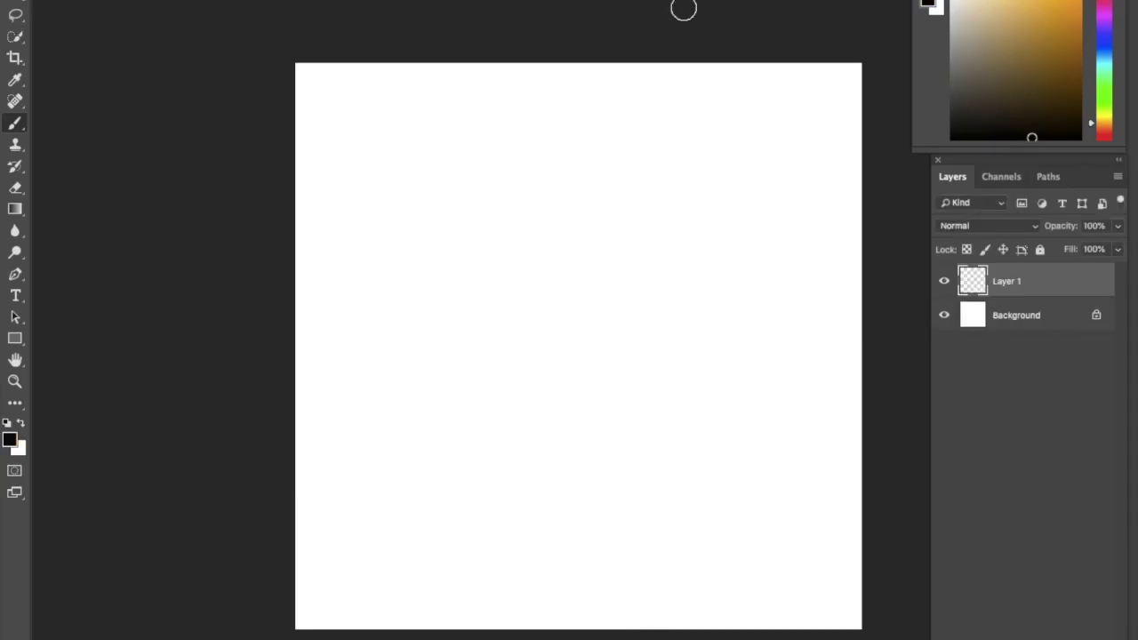
Draw a dense row of black vertical hair strokes on Layer 1 of the blank canvas and soften them with the eraser
{"action": "left_click_drag", "start_coordinate": [520, 309], "coordinate": [533, 238]}
{"action": "mouse_move", "coordinate": [543, 409]}
{"action": "left_mouse_down"}
{"action": "mouse_move", "coordinate": [562, 233]}
{"action": "mouse_move", "coordinate": [591, 233]}
{"action": "left_mouse_up"}
{"action": "mouse_move", "coordinate": [597, 407]}
{"action": "left_mouse_down"}
{"action": "mouse_move", "coordinate": [615, 235]}
{"action": "mouse_move", "coordinate": [629, 220]}
{"action": "left_mouse_up"}
{"action": "mouse_move", "coordinate": [633, 409]}
{"action": "left_mouse_down"}
{"action": "mouse_move", "coordinate": [646, 229]}
{"action": "mouse_move", "coordinate": [666, 228]}
{"action": "left_mouse_up"}
{"action": "left_click_drag", "start_coordinate": [662, 413], "coordinate": [680, 258]}
{"action": "left_click_drag", "start_coordinate": [511, 393], "coordinate": [515, 267]}
{"action": "left_click_drag", "start_coordinate": [508, 413], "coordinate": [513, 235]}
{"action": "mouse_move", "coordinate": [493, 407]}
{"action": "left_mouse_down"}
{"action": "mouse_move", "coordinate": [484, 337]}
{"action": "mouse_move", "coordinate": [499, 236]}
{"action": "left_mouse_up"}
{"action": "mouse_move", "coordinate": [538, 393]}
{"action": "left_mouse_down"}
{"action": "mouse_move", "coordinate": [552, 259]}
{"action": "mouse_move", "coordinate": [576, 247]}
{"action": "left_mouse_up"}
{"action": "mouse_move", "coordinate": [601, 393]}
{"action": "left_mouse_down"}
{"action": "mouse_move", "coordinate": [610, 279]}
{"action": "mouse_move", "coordinate": [633, 234]}
{"action": "left_mouse_up"}
{"action": "left_click_drag", "start_coordinate": [622, 389], "coordinate": [647, 247]}
{"action": "left_click_drag", "start_coordinate": [478, 250], "coordinate": [470, 390]}
{"action": "key", "text": "e"}
{"action": "mouse_move", "coordinate": [515, 211]}
{"action": "left_mouse_down"}
{"action": "mouse_move", "coordinate": [703, 429]}
{"action": "mouse_move", "coordinate": [451, 418]}
{"action": "mouse_move", "coordinate": [645, 412]}
{"action": "left_mouse_up"}
Load the hair strokes on Layer 1 as a selection and define them as a brush preset named "fur"
{"action": "left_click", "coordinate": [973, 281], "text": "ctrl"}
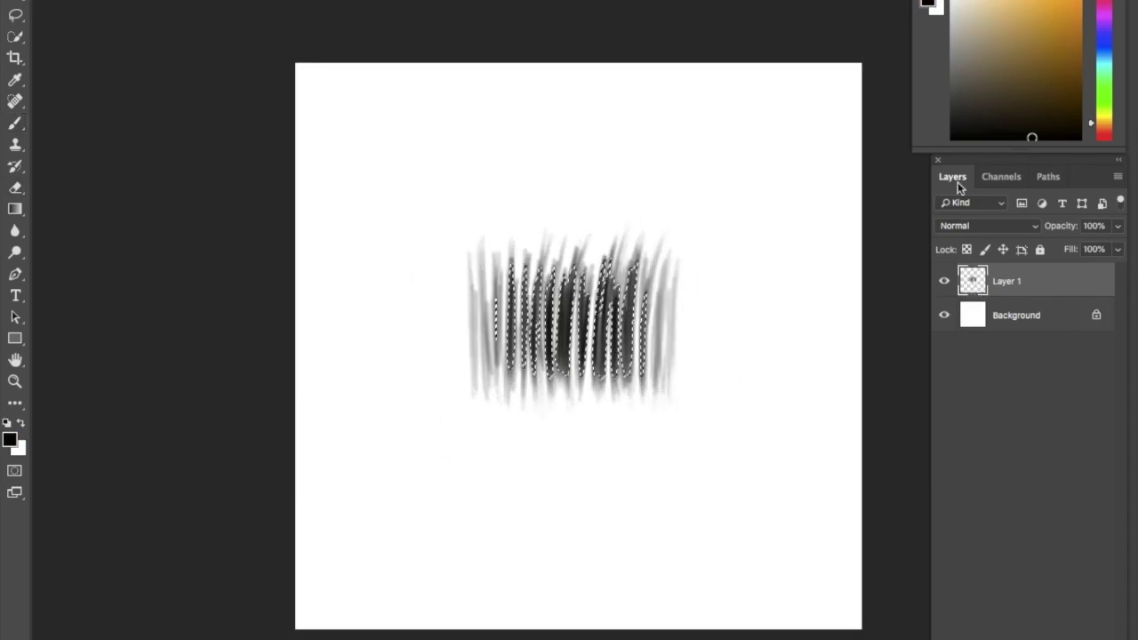
{"action": "left_click", "coordinate": [107, 2]}
{"action": "left_click", "coordinate": [160, 312]}
{"action": "type", "text": "Tu"}
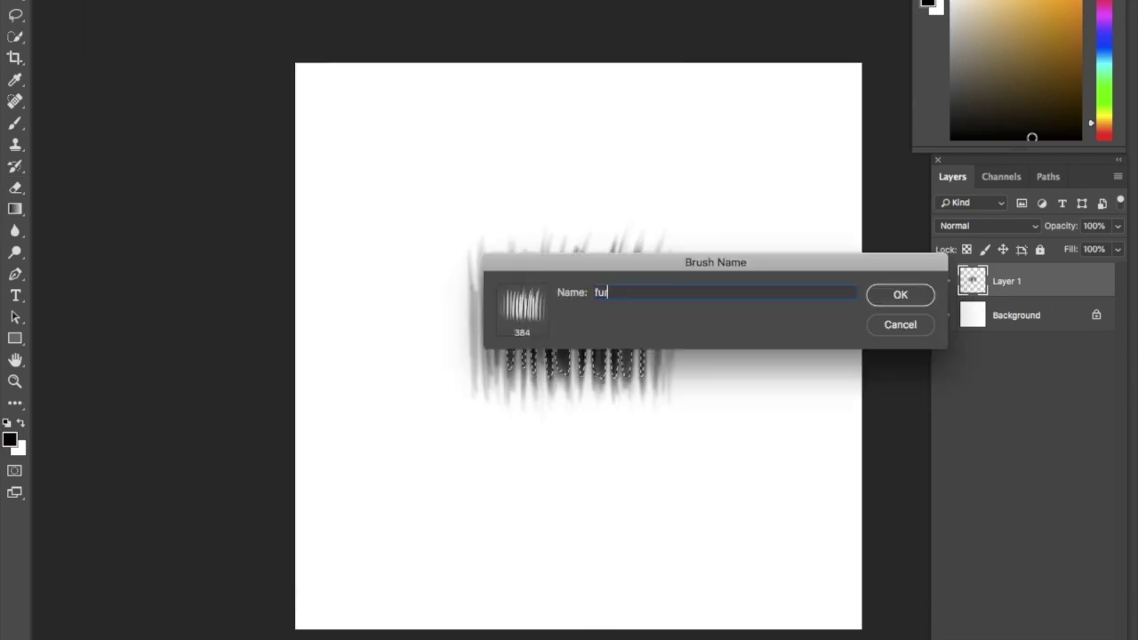
{"action": "key", "text": "Return"}
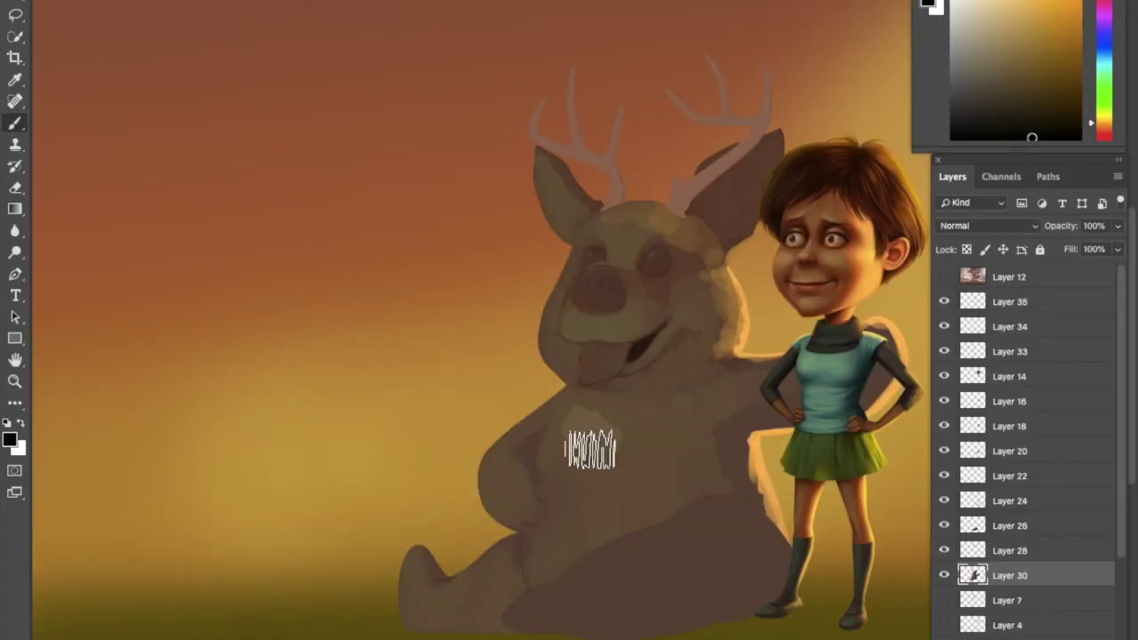
Configure the stroke behaviour of the new fur brush in the brush settings
{"action": "scroll", "coordinate": [584, 457], "scroll_direction": "up", "scroll_amount": 3}
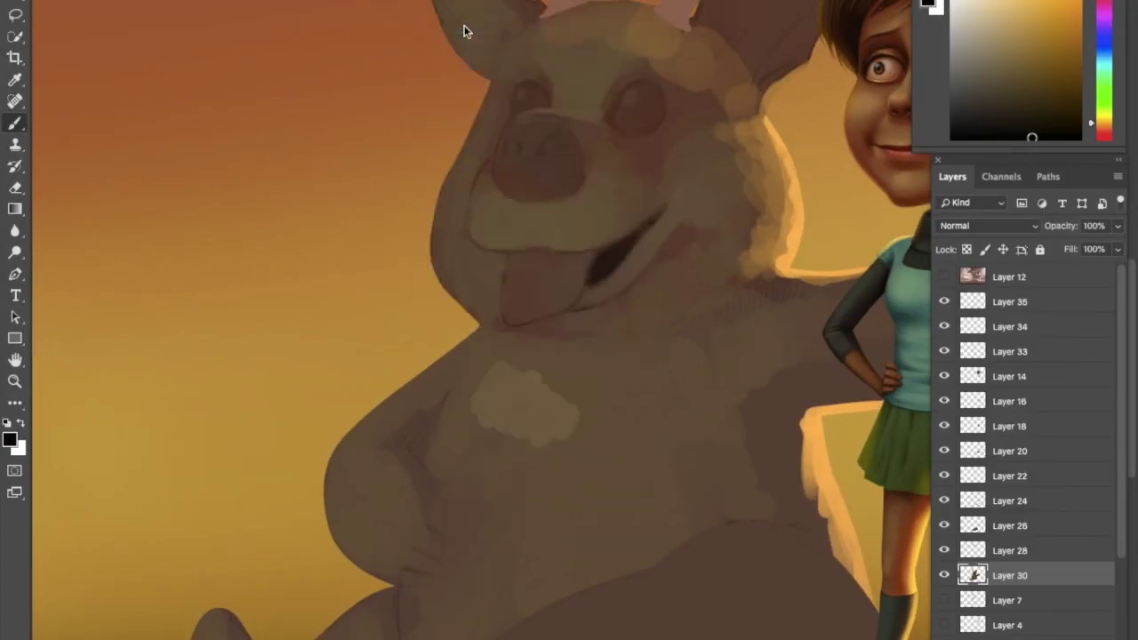
{"action": "left_click", "coordinate": [480, 107]}
{"action": "mouse_move", "coordinate": [640, 386]}
{"action": "left_mouse_down"}
{"action": "mouse_move", "coordinate": [715, 385]}
{"action": "mouse_move", "coordinate": [685, 386]}
{"action": "left_mouse_up"}
{"action": "left_click", "coordinate": [536, 172]}
{"action": "left_click", "coordinate": [758, 253]}
{"action": "left_click", "coordinate": [707, 289]}
{"action": "left_click", "coordinate": [697, 380]}
{"action": "left_click", "coordinate": [481, 107]}
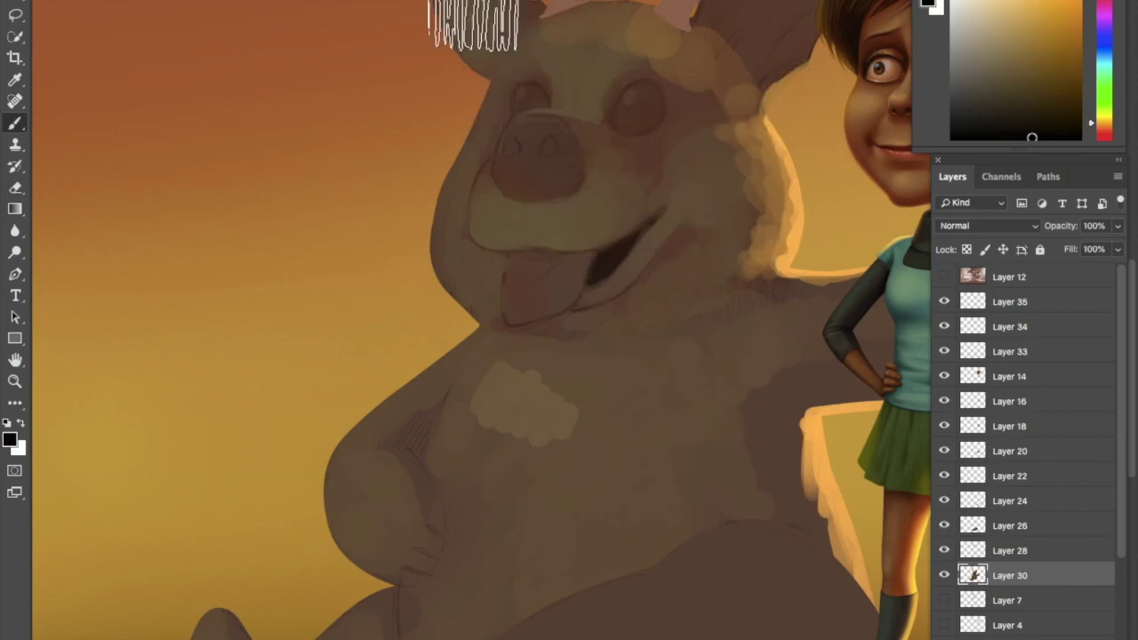
Try two black test strokes with the fur brush across the creature's belly and undo both
{"action": "left_click_drag", "start_coordinate": [809, 469], "coordinate": [448, 533]}
{"action": "left_click_drag", "start_coordinate": [804, 469], "coordinate": [483, 579]}
{"action": "key", "text": "ctrl+z"}
{"action": "key", "text": "ctrl+z"}
Paint brown fur texture over the creature's chest and belly on Layer 30, using a colour sampled from the body
{"action": "left_click", "coordinate": [737, 485], "text": "alt"}
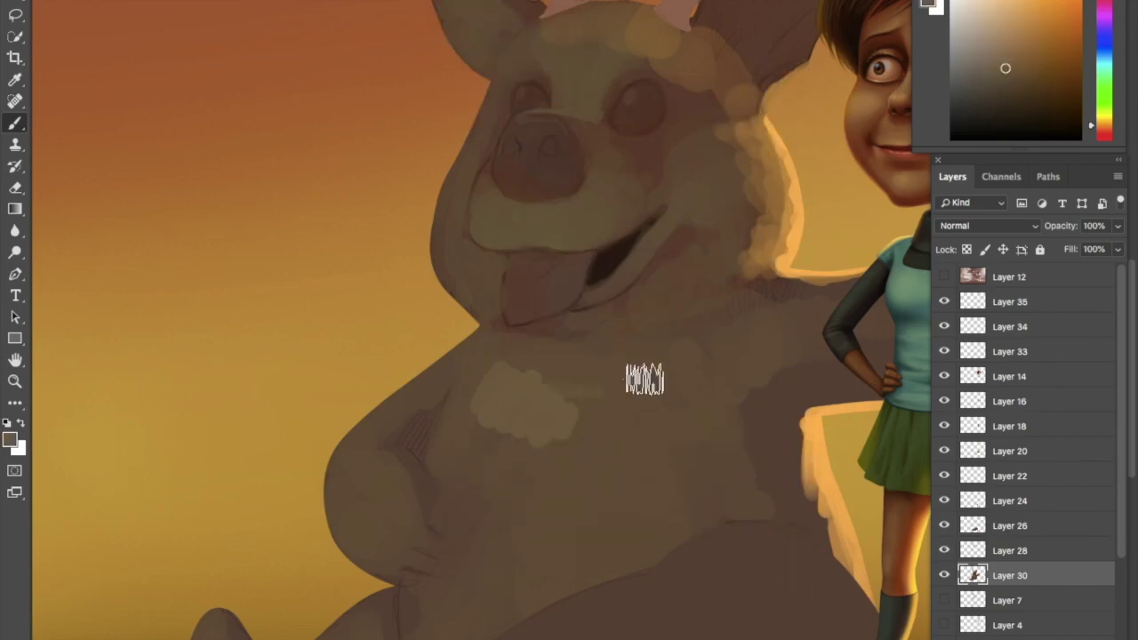
{"action": "mouse_move", "coordinate": [504, 430]}
{"action": "left_mouse_down"}
{"action": "mouse_move", "coordinate": [505, 470]}
{"action": "mouse_move", "coordinate": [667, 389]}
{"action": "mouse_move", "coordinate": [554, 582]}
{"action": "mouse_move", "coordinate": [591, 575]}
{"action": "left_mouse_up"}
{"action": "left_click_drag", "start_coordinate": [329, 391], "coordinate": [516, 384]}
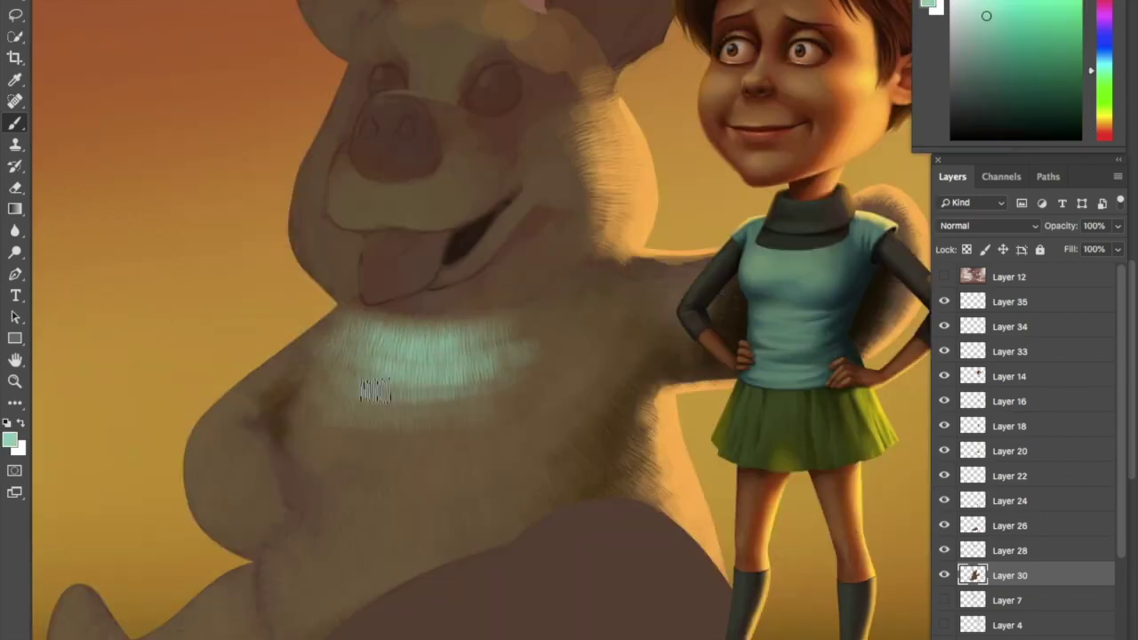
Undo the last fur stroke and paint lighter fur down the creature's chest with a newly sampled colour
{"action": "left_click_drag", "start_coordinate": [494, 499], "coordinate": [467, 436]}
{"action": "key", "text": "ctrl+z"}
{"action": "left_click", "coordinate": [417, 324], "text": "alt"}
{"action": "mouse_move", "coordinate": [503, 307]}
{"action": "left_mouse_down"}
{"action": "mouse_move", "coordinate": [355, 322]}
{"action": "mouse_move", "coordinate": [330, 381]}
{"action": "mouse_move", "coordinate": [497, 444]}
{"action": "left_mouse_up"}
{"action": "mouse_move", "coordinate": [451, 309]}
{"action": "left_mouse_down"}
{"action": "mouse_move", "coordinate": [358, 465]}
{"action": "mouse_move", "coordinate": [388, 572]}
{"action": "mouse_move", "coordinate": [457, 475]}
{"action": "mouse_move", "coordinate": [355, 576]}
{"action": "mouse_move", "coordinate": [457, 533]}
{"action": "mouse_move", "coordinate": [495, 386]}
{"action": "left_mouse_up"}
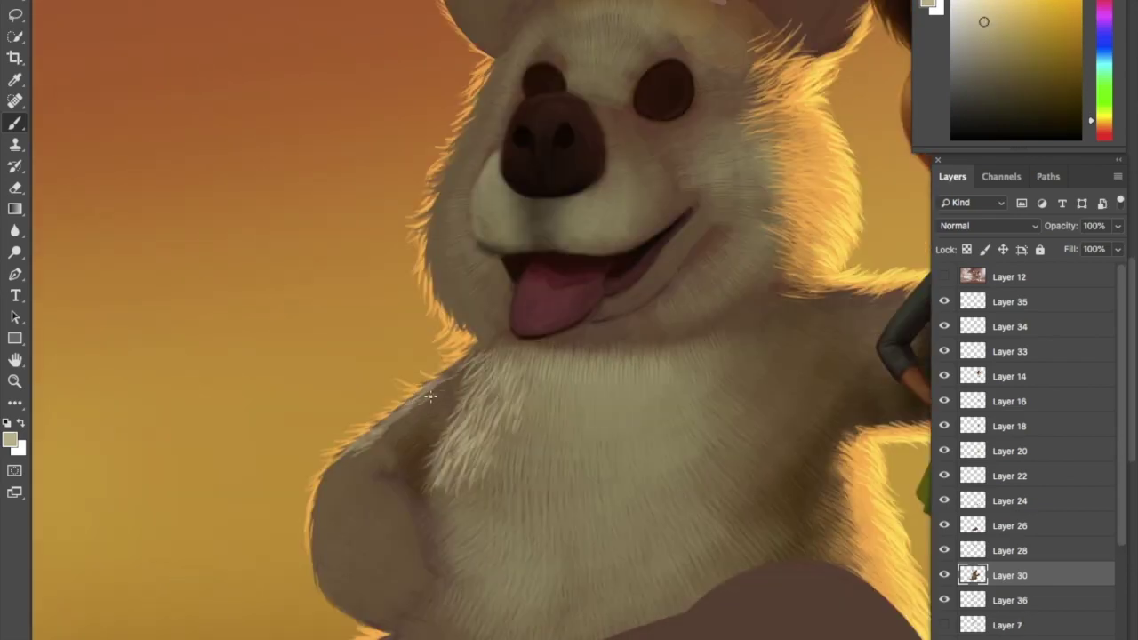
Paint fur strokes on the creature's bent arm and darken the edge between its forearm and belly with sampled tones
{"action": "left_click_drag", "start_coordinate": [430, 396], "coordinate": [446, 383]}
{"action": "left_click", "coordinate": [348, 495], "text": "alt"}
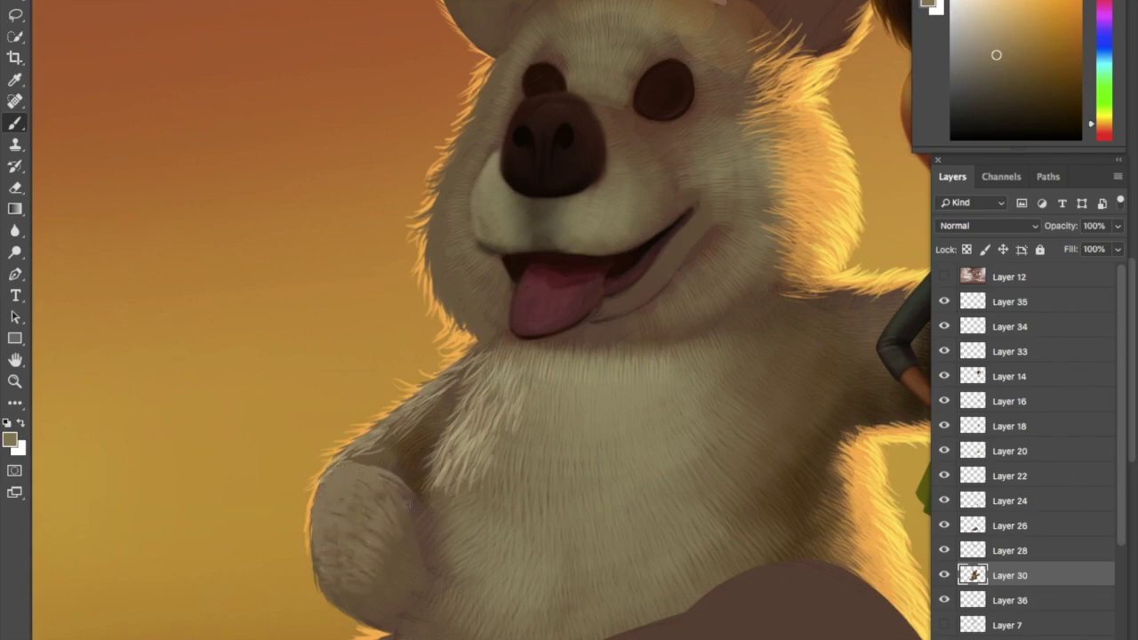
{"action": "left_click", "coordinate": [449, 551], "text": "alt"}
{"action": "left_click_drag", "start_coordinate": [402, 626], "coordinate": [438, 540]}
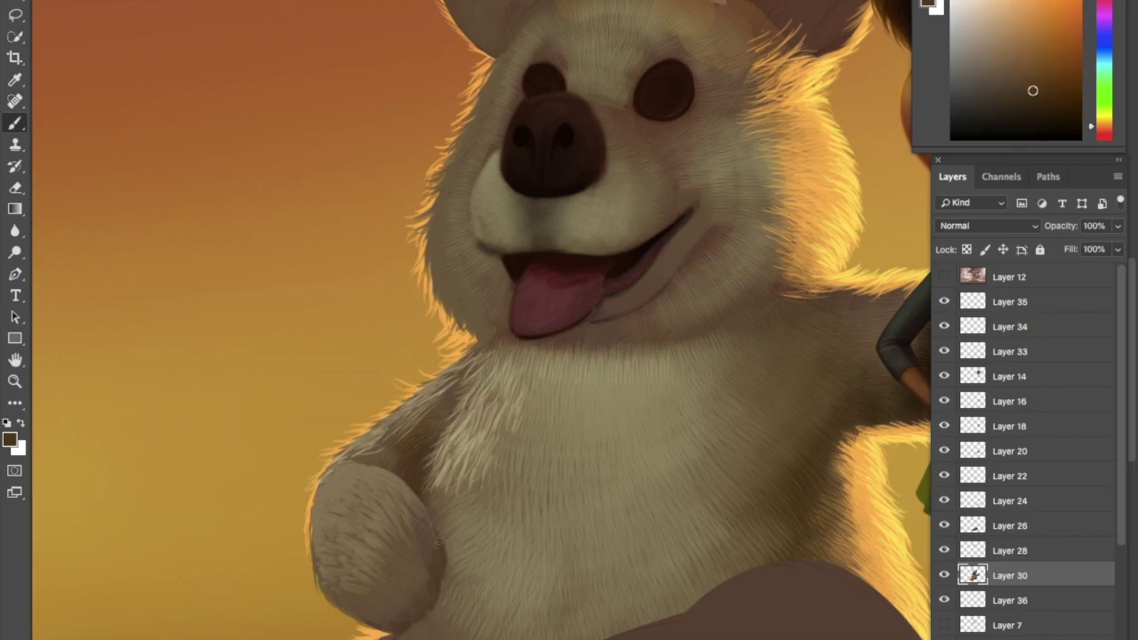
{"action": "left_click", "coordinate": [417, 488], "text": "alt"}
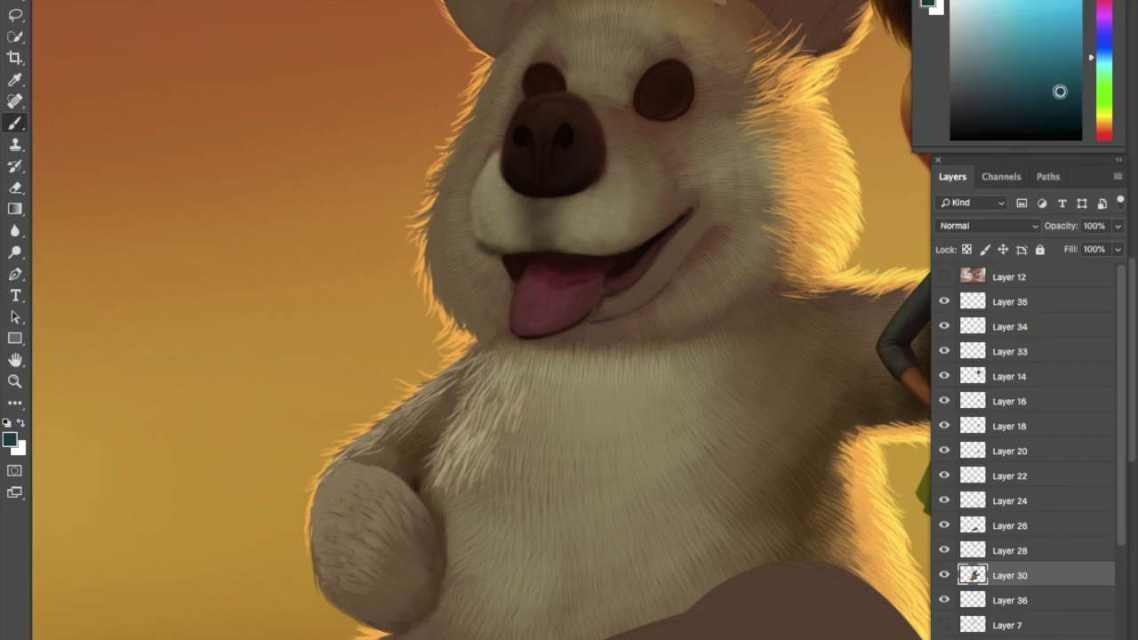
{"action": "left_click", "coordinate": [415, 477], "text": "alt"}
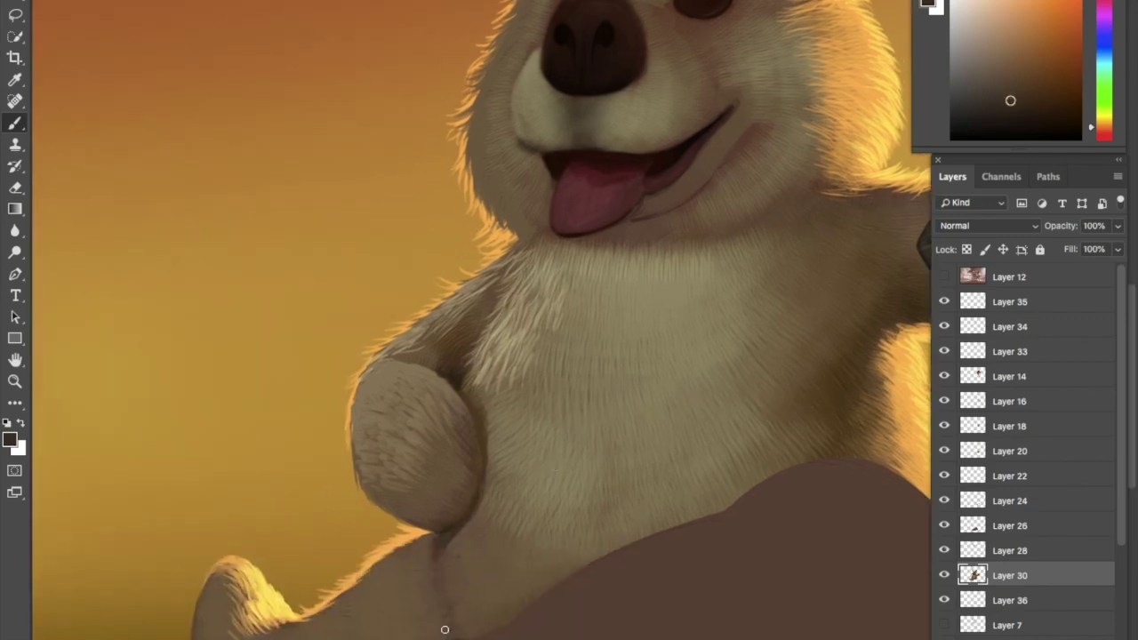
Paint light individual fur tufts across the creature's chest on Layer 30
{"action": "right_click", "coordinate": [590, 494]}
{"action": "key", "text": "Escape"}
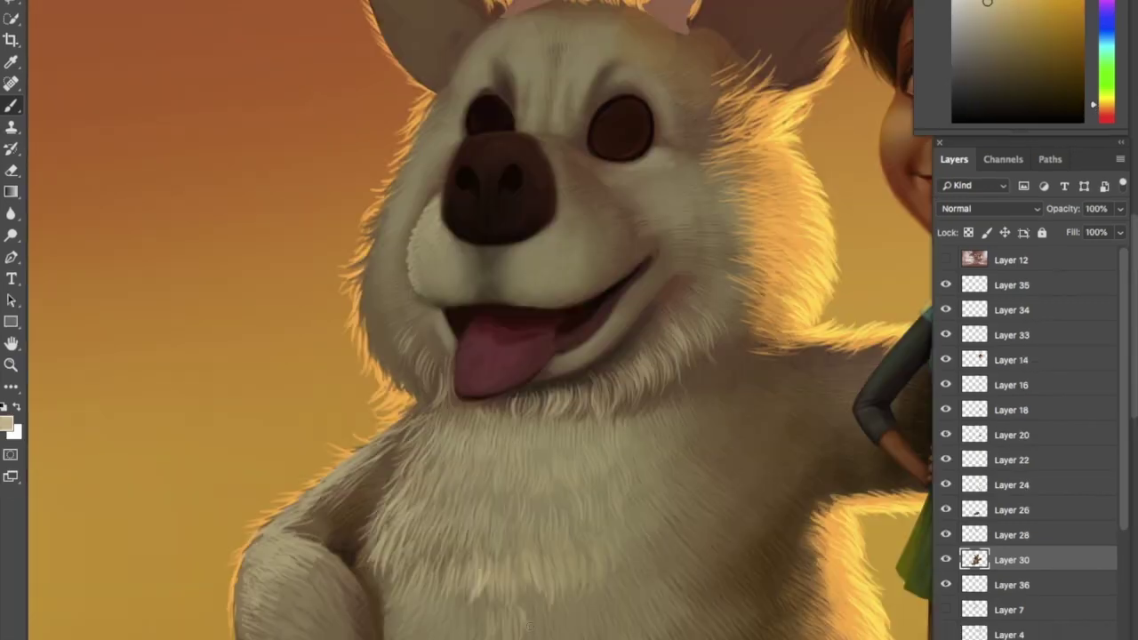
{"action": "mouse_move", "coordinate": [544, 636]}
{"action": "left_mouse_down"}
{"action": "mouse_move", "coordinate": [558, 595]}
{"action": "mouse_move", "coordinate": [583, 611]}
{"action": "left_mouse_up"}
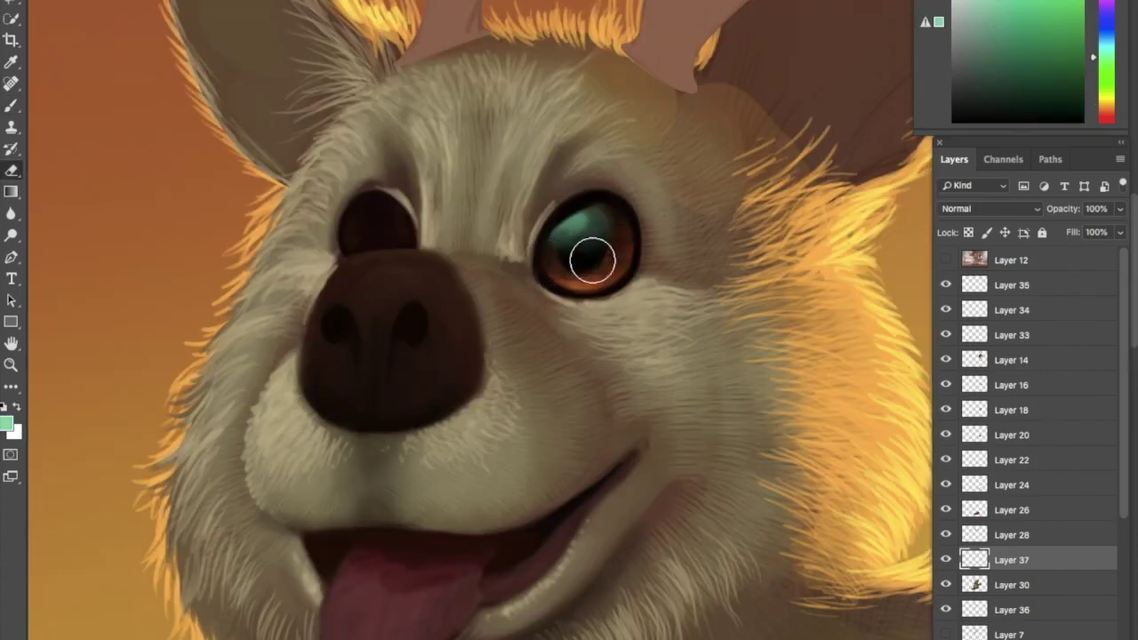
Paint a pale green reflection in the creature's eye with a smaller brush, and switch to the eraser to refine it
{"action": "key", "text": "bracketleft"}
{"action": "key", "text": "bracketleft"}
{"action": "key", "text": "bracketleft"}
{"action": "key", "text": "b"}
{"action": "left_click_drag", "start_coordinate": [566, 220], "coordinate": [574, 211]}
{"action": "key", "text": "e"}
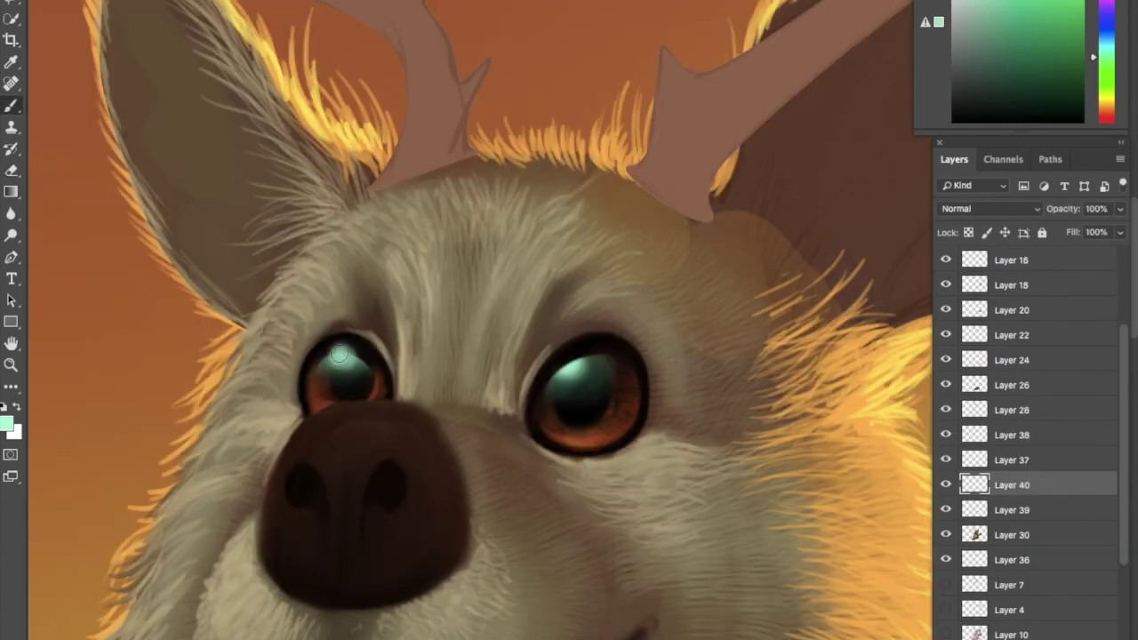
Select Layer 38 through Layer 30 and merge them into a single creature layer
{"action": "scroll", "coordinate": [375, 365], "scroll_direction": "down", "scroll_amount": 5}
{"action": "scroll", "coordinate": [692, 412], "scroll_direction": "up", "scroll_amount": 5}
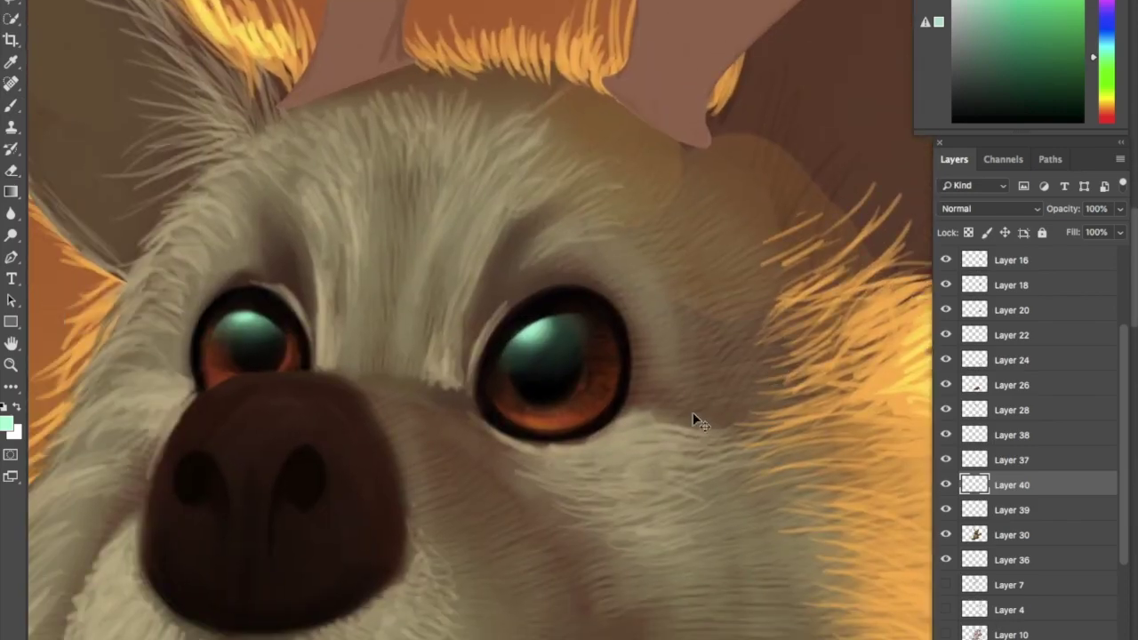
{"action": "left_click", "coordinate": [1011, 435]}
{"action": "left_click", "coordinate": [1001, 534], "text": "shift"}
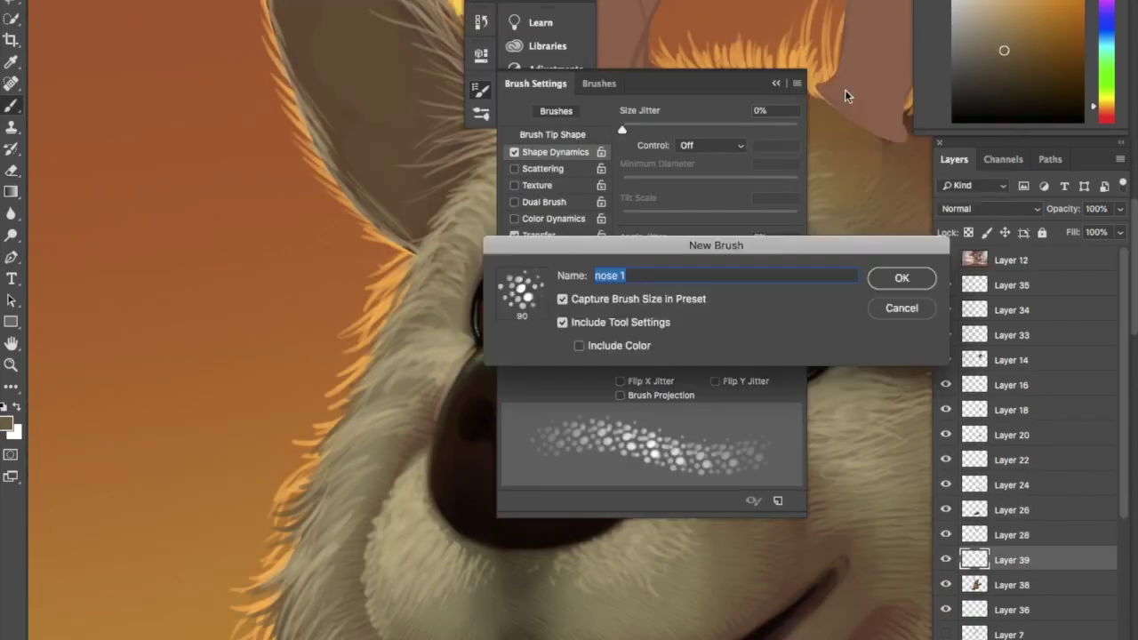
Save the dotted brush as the preset "nose 1", paint its texture over the creature's nose on Layer 39, and clean up the spill with the eraser
{"action": "left_click", "coordinate": [883, 275]}
{"action": "key", "text": "F5"}
{"action": "mouse_move", "coordinate": [545, 356]}
{"action": "left_mouse_down"}
{"action": "mouse_move", "coordinate": [477, 418]}
{"action": "mouse_move", "coordinate": [622, 496]}
{"action": "mouse_move", "coordinate": [414, 524]}
{"action": "mouse_move", "coordinate": [502, 551]}
{"action": "mouse_move", "coordinate": [600, 532]}
{"action": "mouse_move", "coordinate": [626, 355]}
{"action": "mouse_move", "coordinate": [640, 497]}
{"action": "left_mouse_up"}
{"action": "key", "text": "e"}
Try different blend modes on the nose texture layer, set it to Color Dodge, and erase the texture over the nostrils and lower nose
{"action": "key", "text": "shift+plus"}
{"action": "key", "text": "shift+plus"}
{"action": "key", "text": "shift+plus"}
{"action": "key", "text": "shift+plus"}
{"action": "key", "text": "shift+plus"}
{"action": "key", "text": "shift+plus"}
{"action": "key", "text": "shift+plus"}
{"action": "key", "text": "shift+plus"}
{"action": "key", "text": "shift+plus"}
{"action": "key", "text": "shift+plus"}
{"action": "key", "text": "shift+plus"}
{"action": "key", "text": "shift+plus"}
{"action": "key", "text": "shift+plus"}
{"action": "key", "text": "shift+plus"}
{"action": "key", "text": "shift+plus"}
{"action": "key", "text": "shift+plus"}
{"action": "key", "text": "shift+plus"}
{"action": "key", "text": "shift+plus"}
{"action": "key", "text": "shift+plus"}
{"action": "key", "text": "shift+plus"}
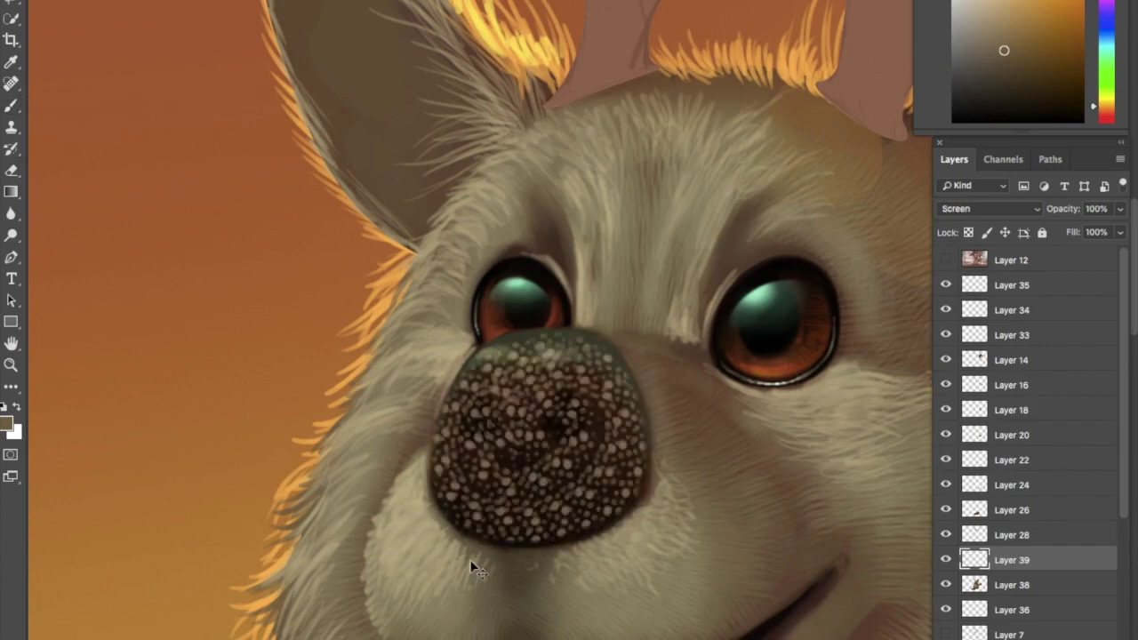
{"action": "key", "text": "shift+minus"}
{"action": "key", "text": "shift+minus"}
{"action": "key", "text": "shift+minus"}
{"action": "key", "text": "shift+minus"}
{"action": "key", "text": "shift+minus"}
{"action": "key", "text": "shift+minus"}
{"action": "key", "text": "shift+minus"}
{"action": "key", "text": "shift+minus"}
{"action": "key", "text": "shift+minus"}
{"action": "key", "text": "shift+minus"}
{"action": "key", "text": "shift+minus"}
{"action": "key", "text": "shift+minus"}
{"action": "key", "text": "shift+minus"}
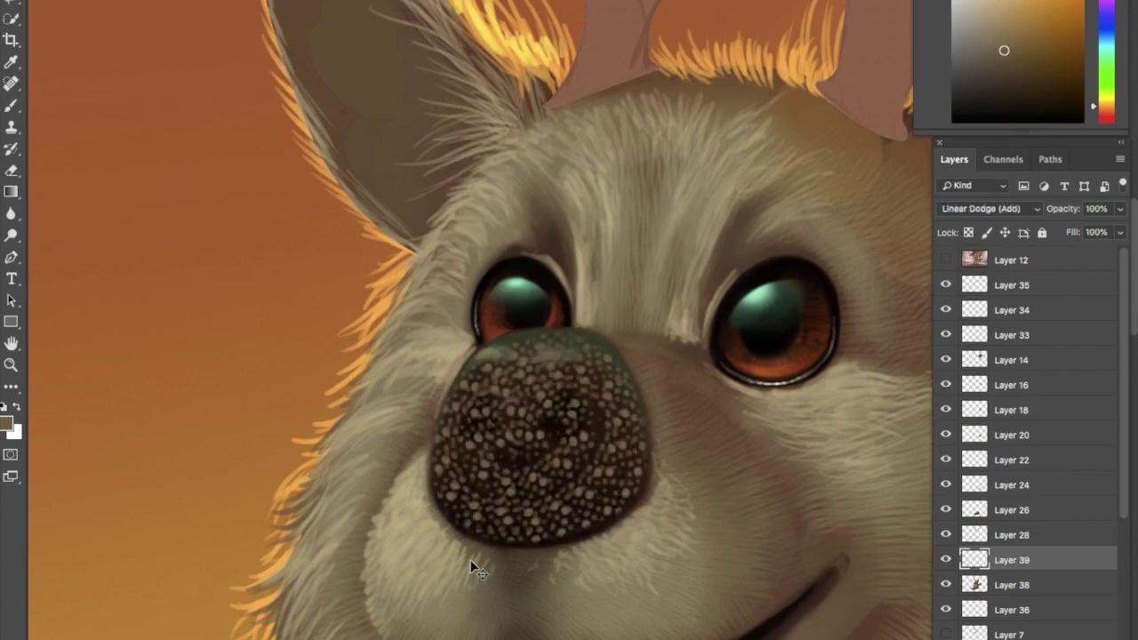
{"action": "key", "text": "e"}
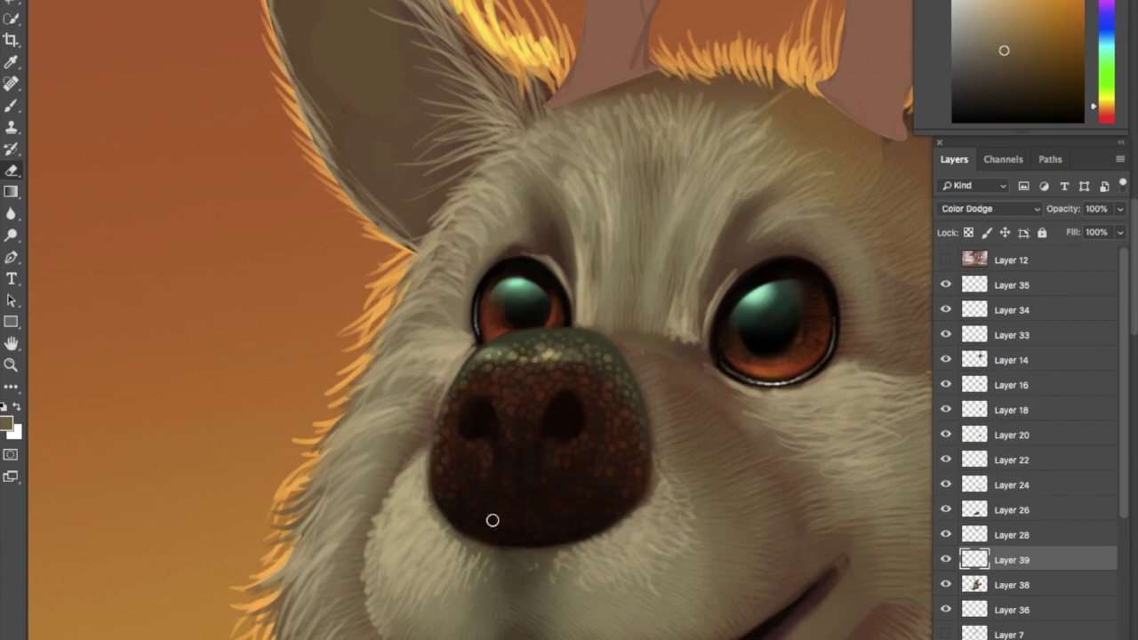
Paint a pale pink speckled texture across the creature's tongue and erase what spills past its edges
{"action": "key", "text": "b"}
{"action": "scroll", "coordinate": [634, 338], "scroll_direction": "down", "scroll_amount": 5}
{"action": "left_click", "coordinate": [528, 457], "text": "alt"}
{"action": "left_click_drag", "start_coordinate": [453, 454], "coordinate": [418, 524]}
{"action": "left_click_drag", "start_coordinate": [444, 418], "coordinate": [586, 462]}
{"action": "key", "text": "e"}
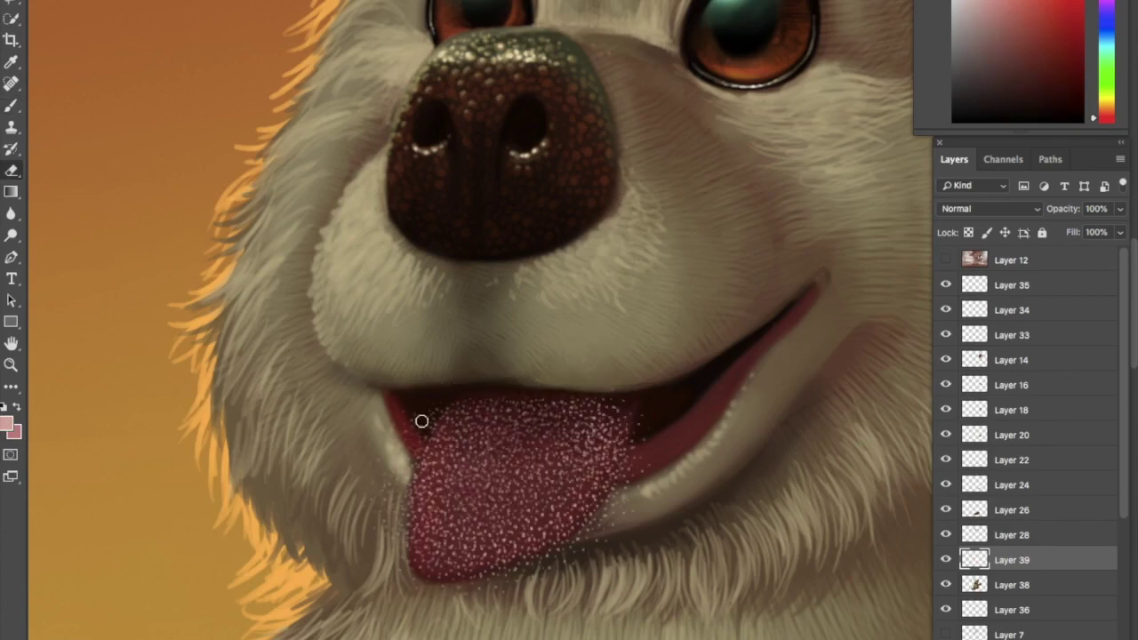
Set the tongue texture layer's blend mode to Color Dodge and merge it into the creature layer below
{"action": "key", "text": "v"}
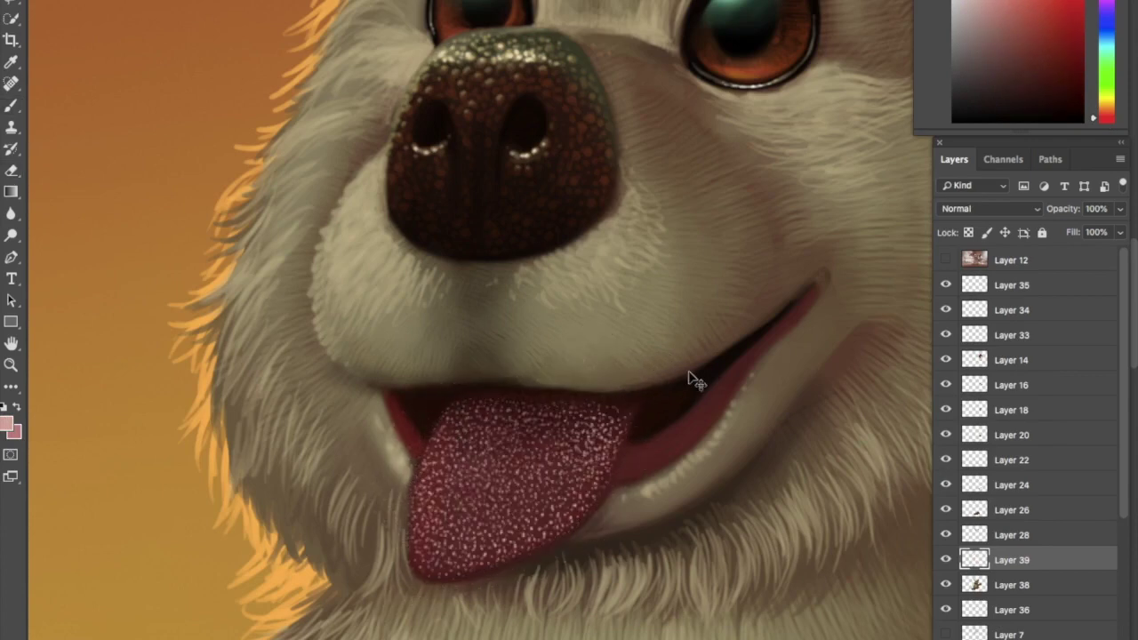
{"action": "key", "text": "shift+plus"}
{"action": "key", "text": "shift+plus"}
{"action": "key", "text": "shift+plus"}
{"action": "key", "text": "shift+plus"}
{"action": "key", "text": "shift+plus"}
{"action": "key", "text": "shift+plus"}
{"action": "key", "text": "shift+plus"}
{"action": "key", "text": "shift+plus"}
{"action": "key", "text": "shift+plus"}
{"action": "key", "text": "shift+plus"}
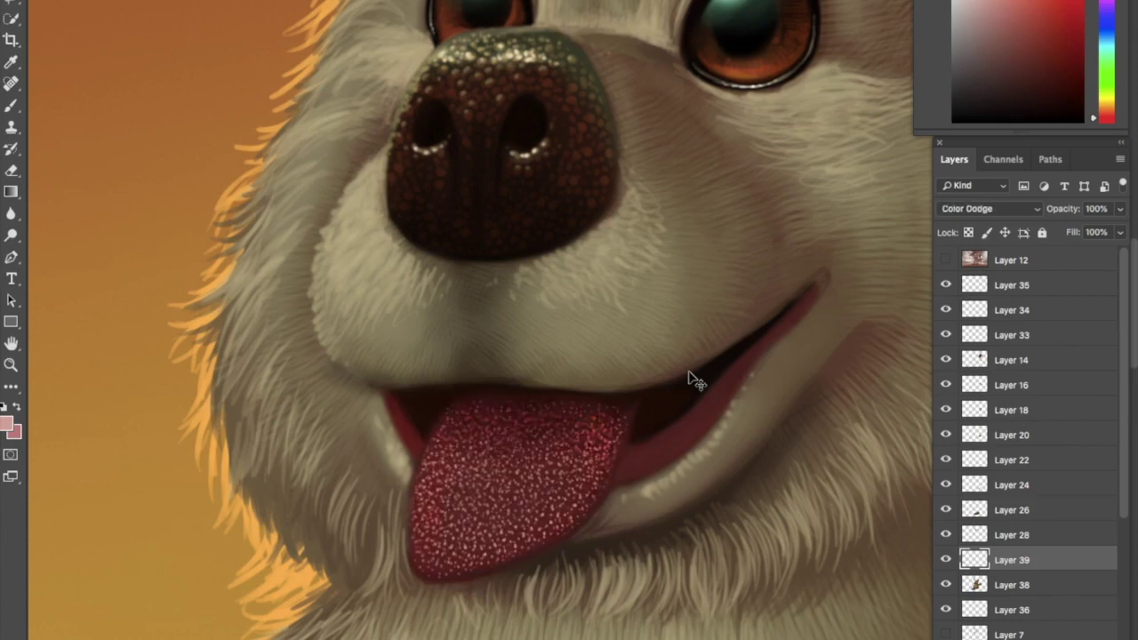
{"action": "key", "text": "ctrl+e"}
Paint shading and highlights on the creature's tongue and lower lip with colours sampled around the mouth
{"action": "key", "text": "b"}
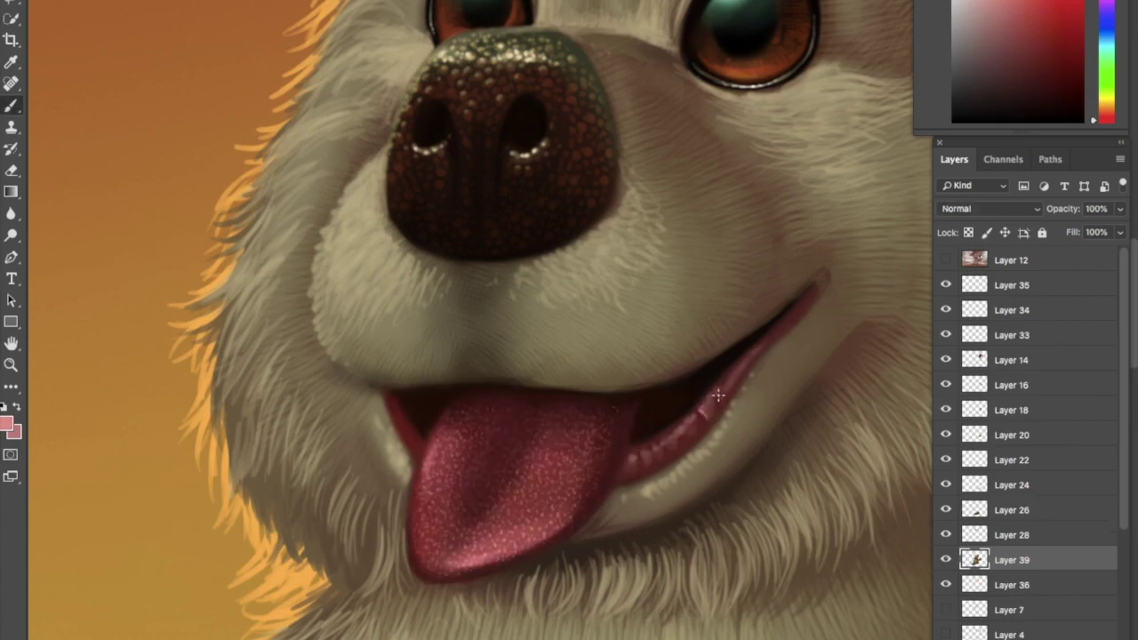
{"action": "left_click", "coordinate": [404, 429], "text": "alt"}
{"action": "left_click", "coordinate": [398, 395], "text": "alt"}
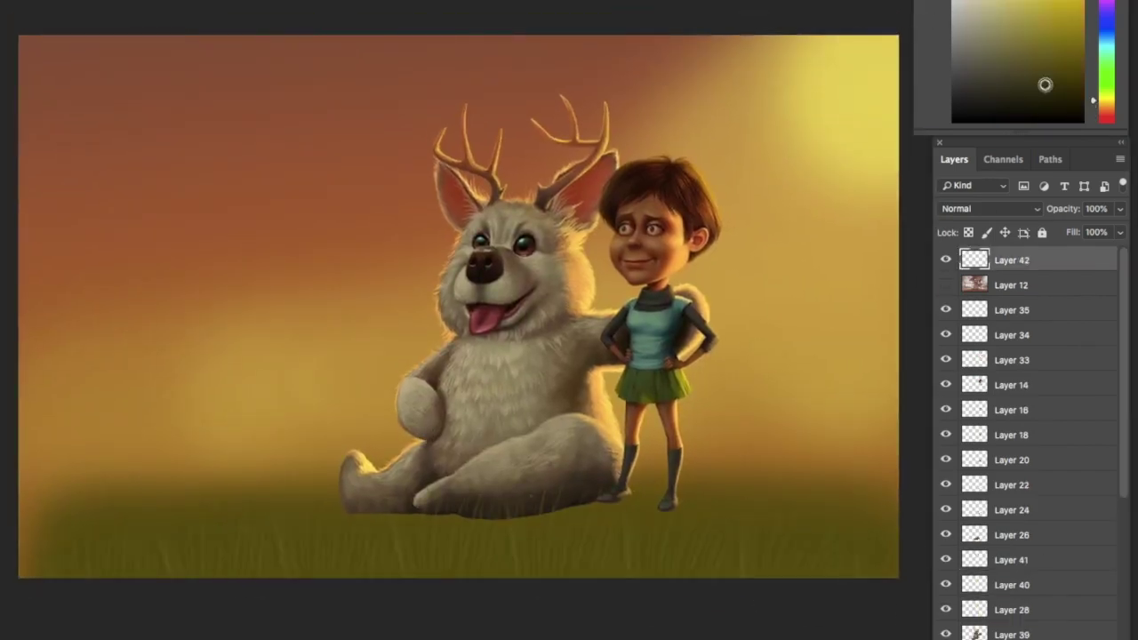
Paint dark and sunlit grass blades across the meadow around the figures with a grass brush, using separate layers for foreground and background
{"action": "mouse_move", "coordinate": [293, 604]}
{"action": "left_mouse_down"}
{"action": "mouse_move", "coordinate": [711, 606]}
{"action": "mouse_move", "coordinate": [127, 608]}
{"action": "mouse_move", "coordinate": [525, 611]}
{"action": "left_mouse_up"}
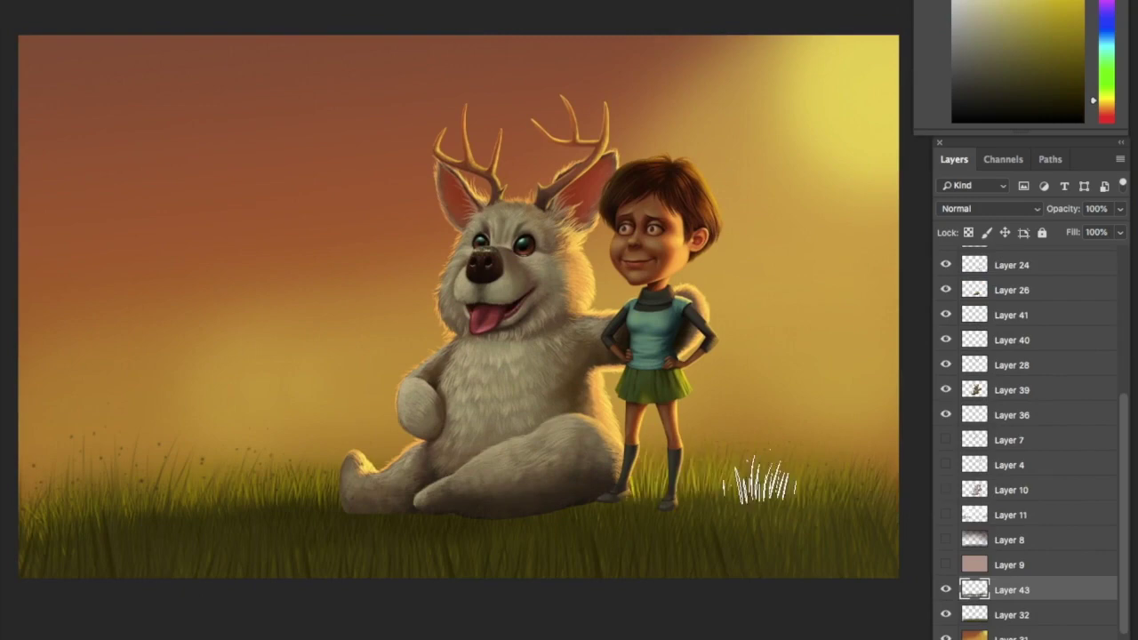
{"action": "mouse_move", "coordinate": [762, 477]}
{"action": "left_mouse_down"}
{"action": "mouse_move", "coordinate": [689, 477]}
{"action": "mouse_move", "coordinate": [902, 475]}
{"action": "mouse_move", "coordinate": [867, 503]}
{"action": "mouse_move", "coordinate": [649, 503]}
{"action": "mouse_move", "coordinate": [507, 427]}
{"action": "left_mouse_up"}
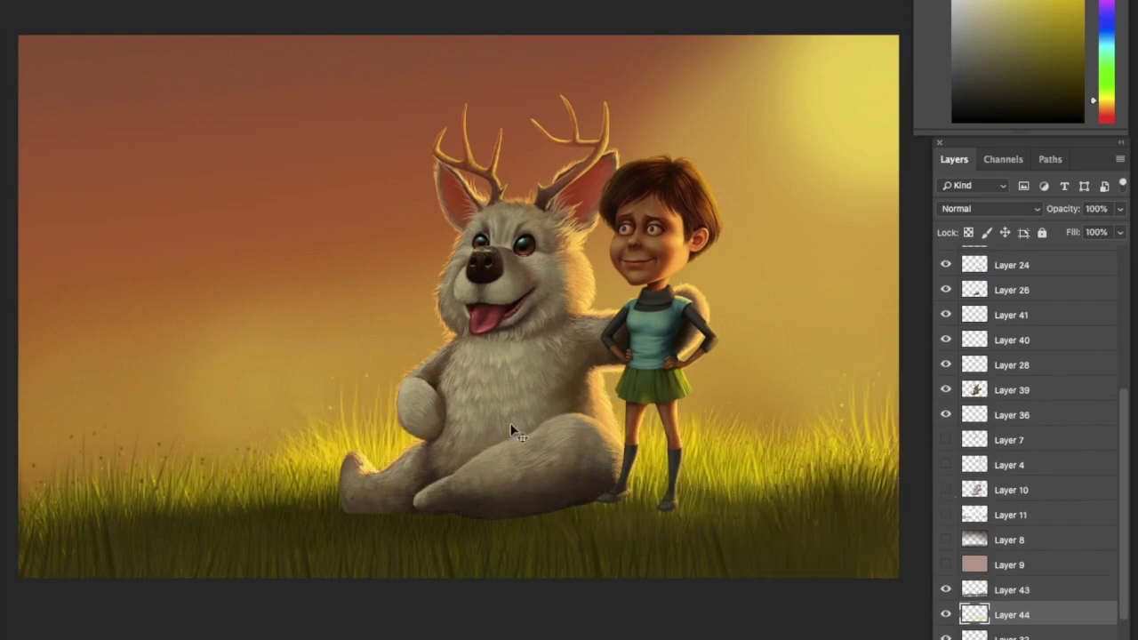
{"action": "left_click", "coordinate": [1048, 287]}
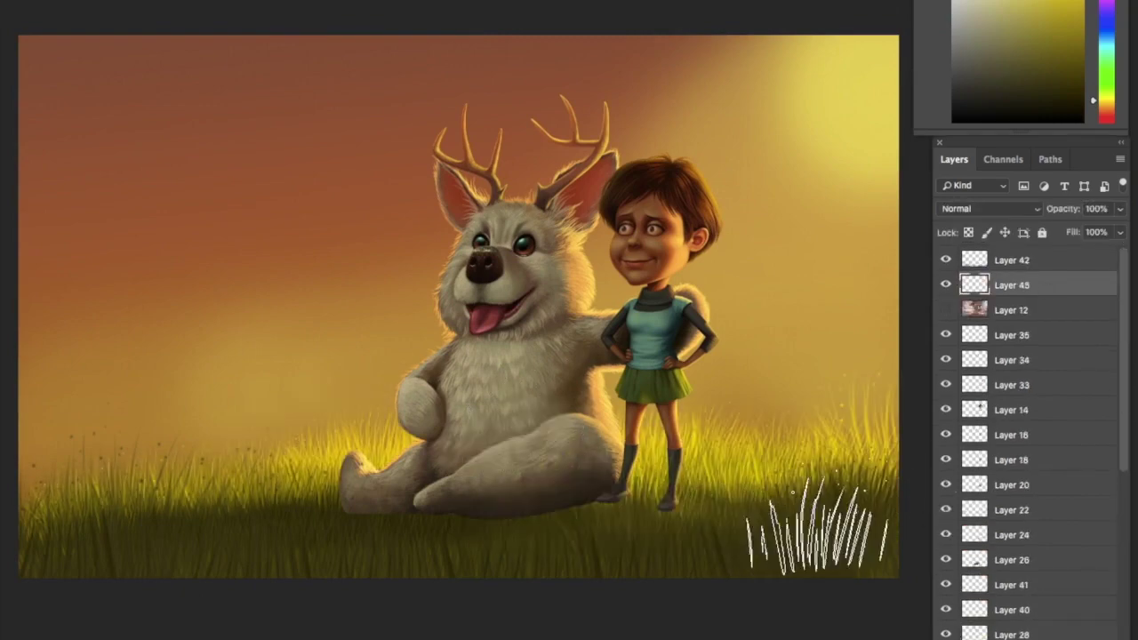
Paint orange and golden sunset clouds across the sky behind the figures on Layer 48
{"action": "scroll", "coordinate": [764, 507], "scroll_direction": "up", "scroll_amount": 3}
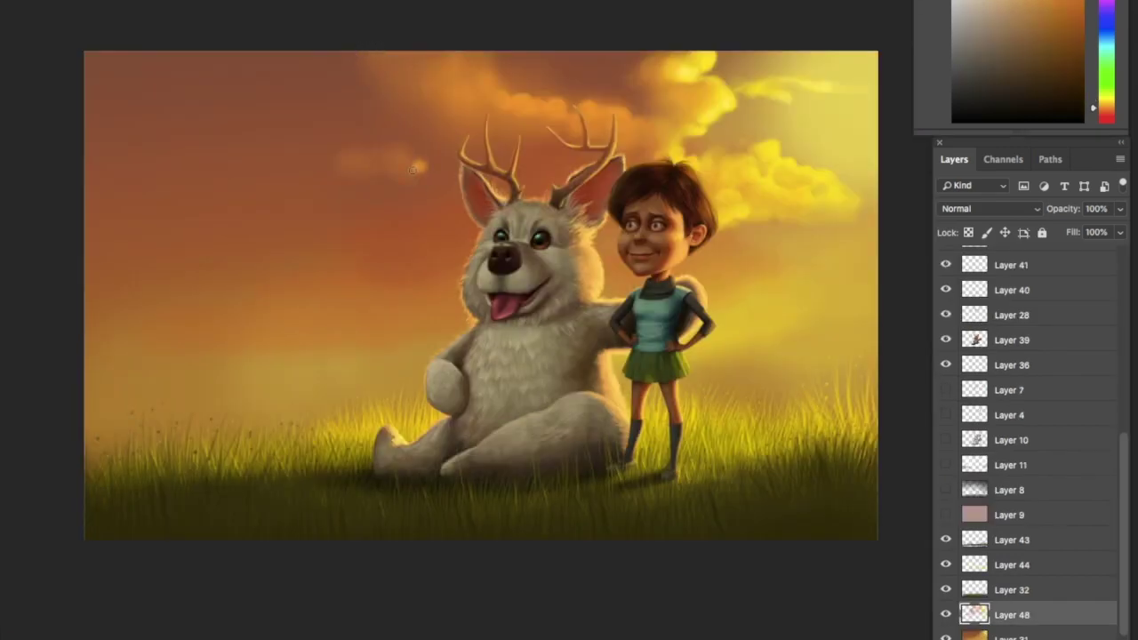
{"action": "mouse_move", "coordinate": [373, 155]}
{"action": "left_mouse_down"}
{"action": "mouse_move", "coordinate": [411, 181]}
{"action": "mouse_move", "coordinate": [445, 168]}
{"action": "mouse_move", "coordinate": [484, 177]}
{"action": "left_mouse_up"}
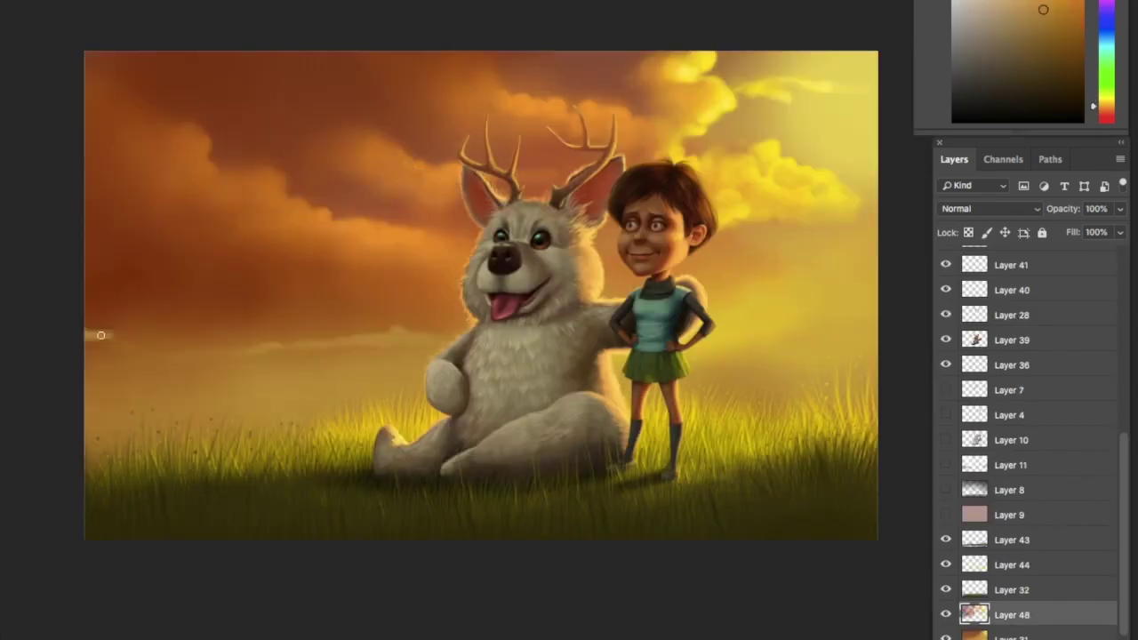
{"action": "mouse_move", "coordinate": [133, 327]}
{"action": "left_mouse_down"}
{"action": "mouse_move", "coordinate": [88, 327]}
{"action": "mouse_move", "coordinate": [295, 330]}
{"action": "left_mouse_up"}
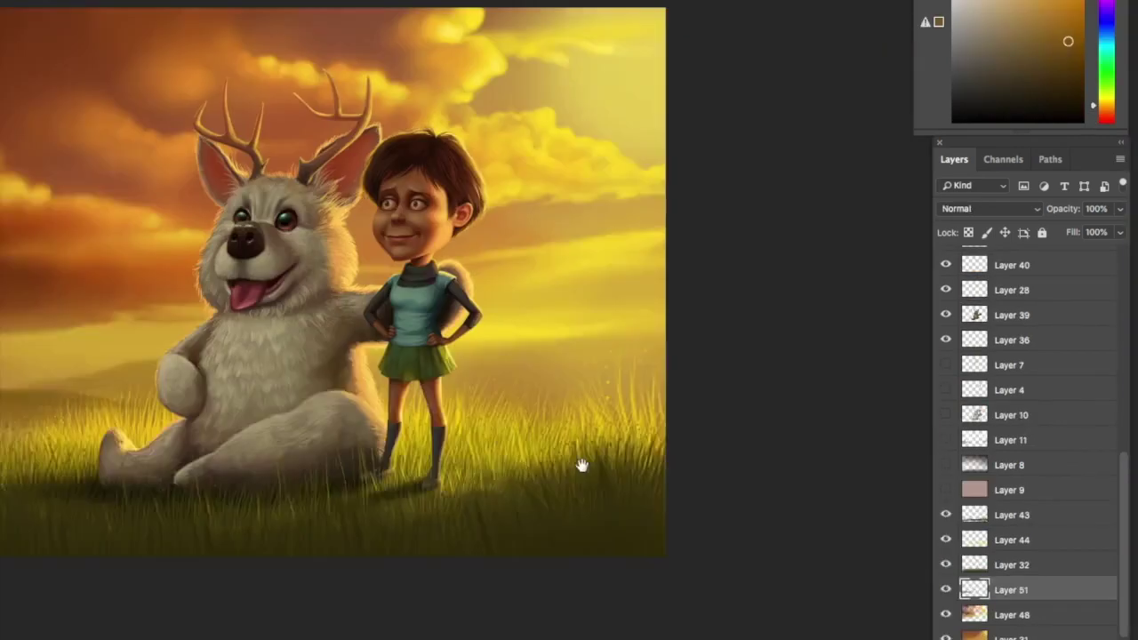
Paint hazy distant hills along the horizon on Layer 51 with a sampled sky colour
{"action": "mouse_move", "coordinate": [533, 384]}
{"action": "left_mouse_down"}
{"action": "mouse_move", "coordinate": [568, 382]}
{"action": "mouse_move", "coordinate": [495, 389]}
{"action": "mouse_move", "coordinate": [521, 399]}
{"action": "mouse_move", "coordinate": [584, 386]}
{"action": "mouse_move", "coordinate": [719, 394]}
{"action": "mouse_move", "coordinate": [491, 407]}
{"action": "left_mouse_up"}
{"action": "left_click", "coordinate": [584, 386], "text": "alt"}
{"action": "scroll", "coordinate": [553, 401], "scroll_direction": "left", "scroll_amount": 5}
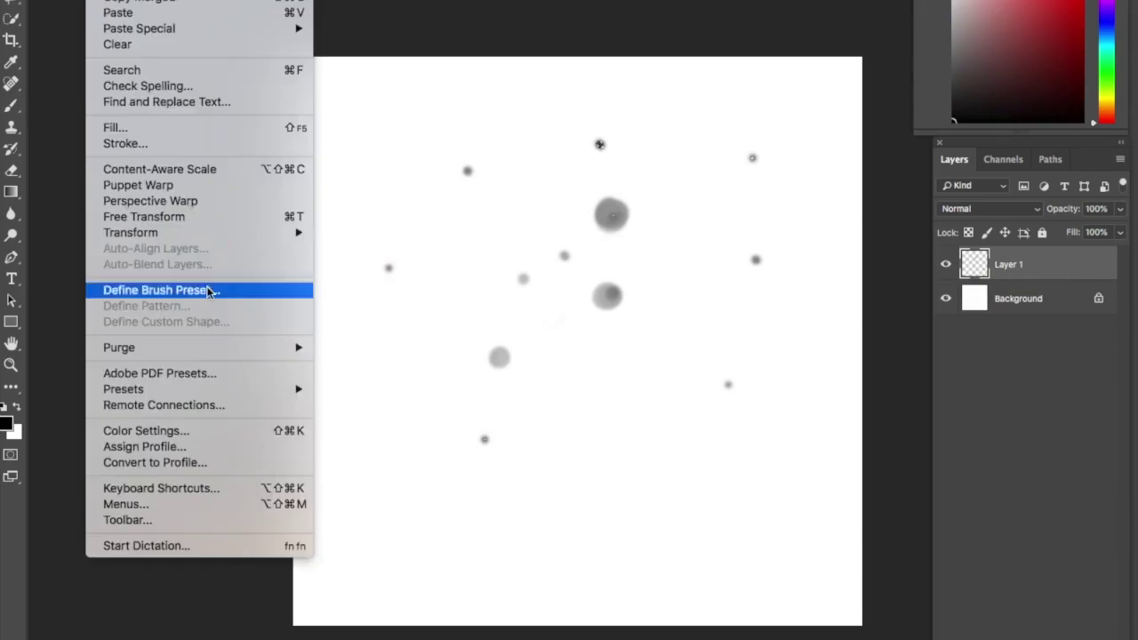
Define a brush preset from the scattered dots and paint pale yellow floating particles over the scene on Layer 52
{"action": "left_click", "coordinate": [152, 290]}
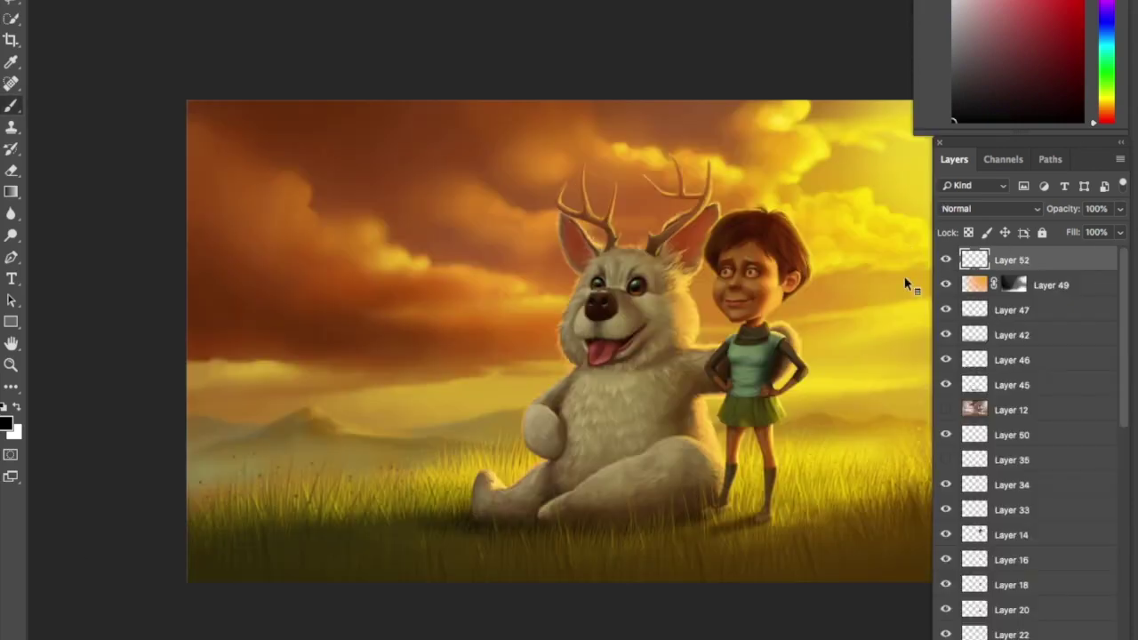
{"action": "key", "text": "F5"}
{"action": "left_click", "coordinate": [552, 135]}
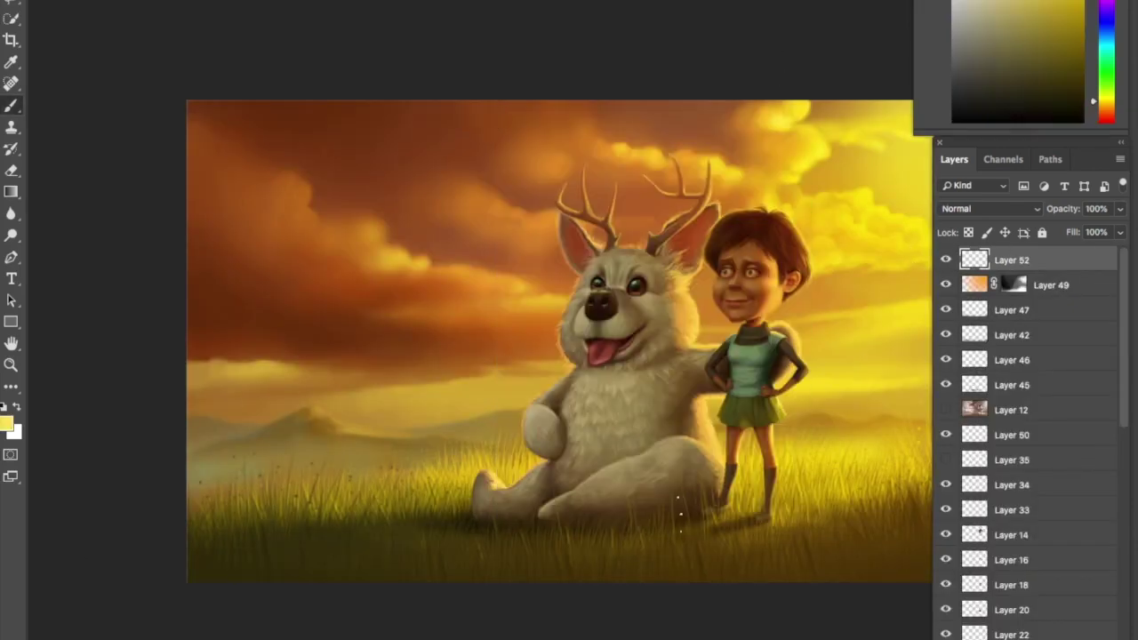
{"action": "left_click_drag", "start_coordinate": [312, 235], "coordinate": [323, 351]}
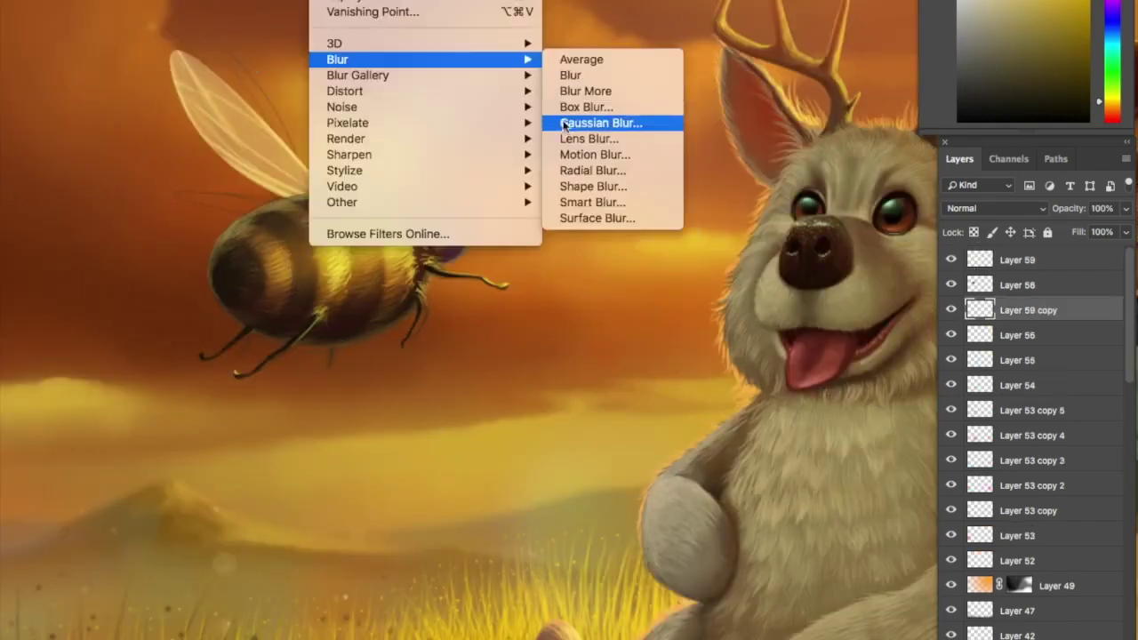
Apply a Motion Blur with an angle of 48° and a distance of 79 pixels to the bee's wing on Layer 59 copy, and activate Layer 59
{"action": "left_click", "coordinate": [597, 158]}
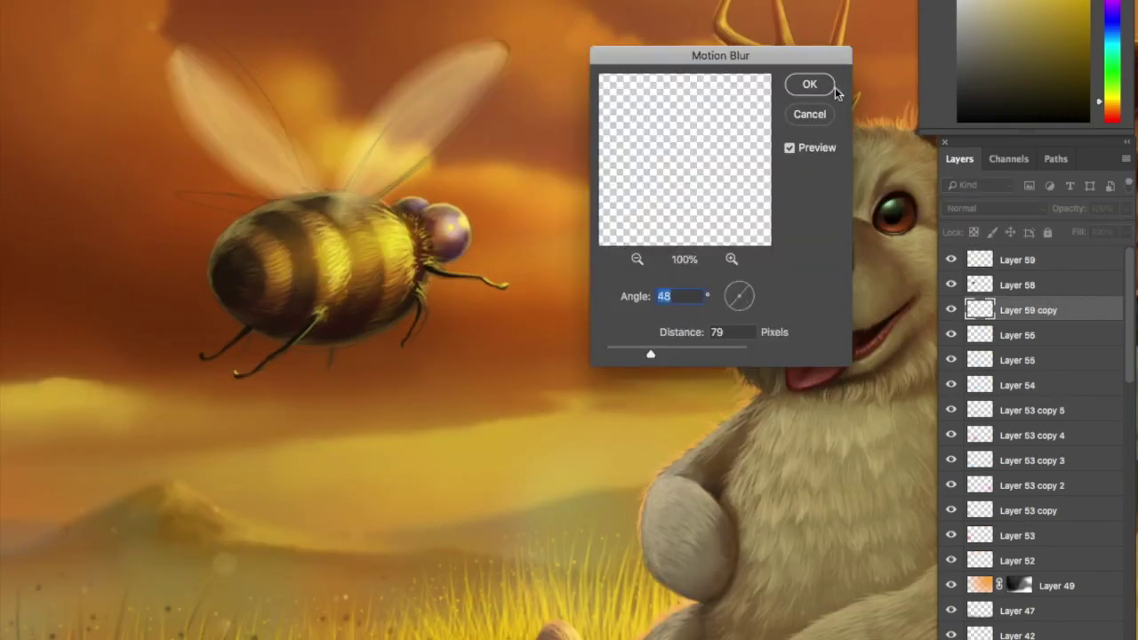
{"action": "left_click", "coordinate": [832, 86]}
{"action": "left_click", "coordinate": [1017, 260]}
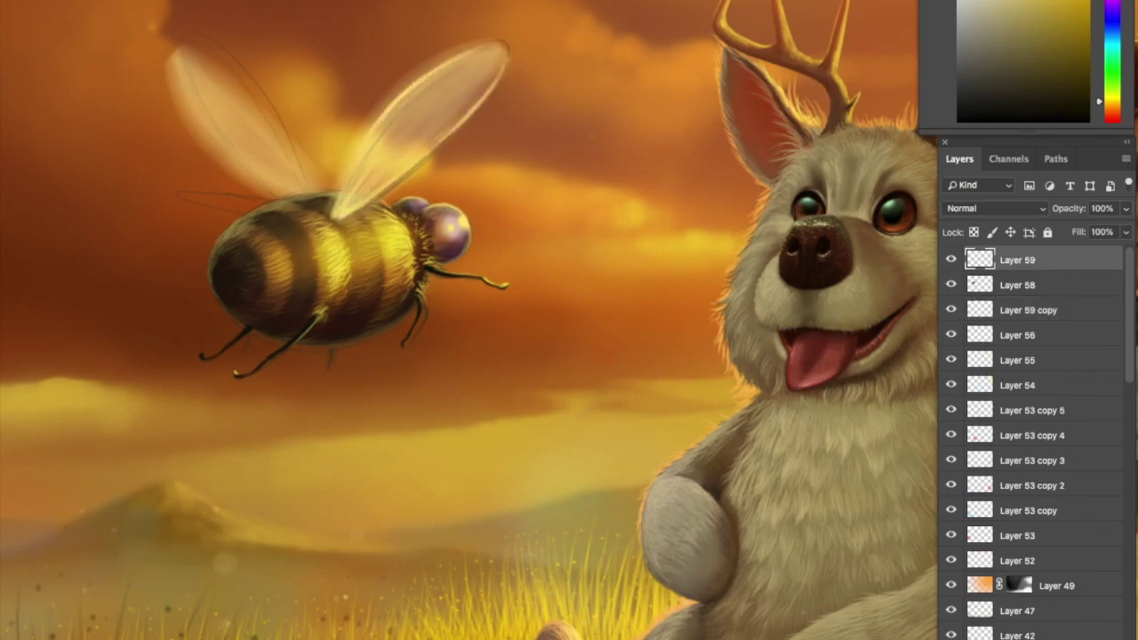
Remove the bee's sketch lines on Layer 56 and hide all panels to view the finished illustration
{"action": "left_click", "coordinate": [963, 316]}
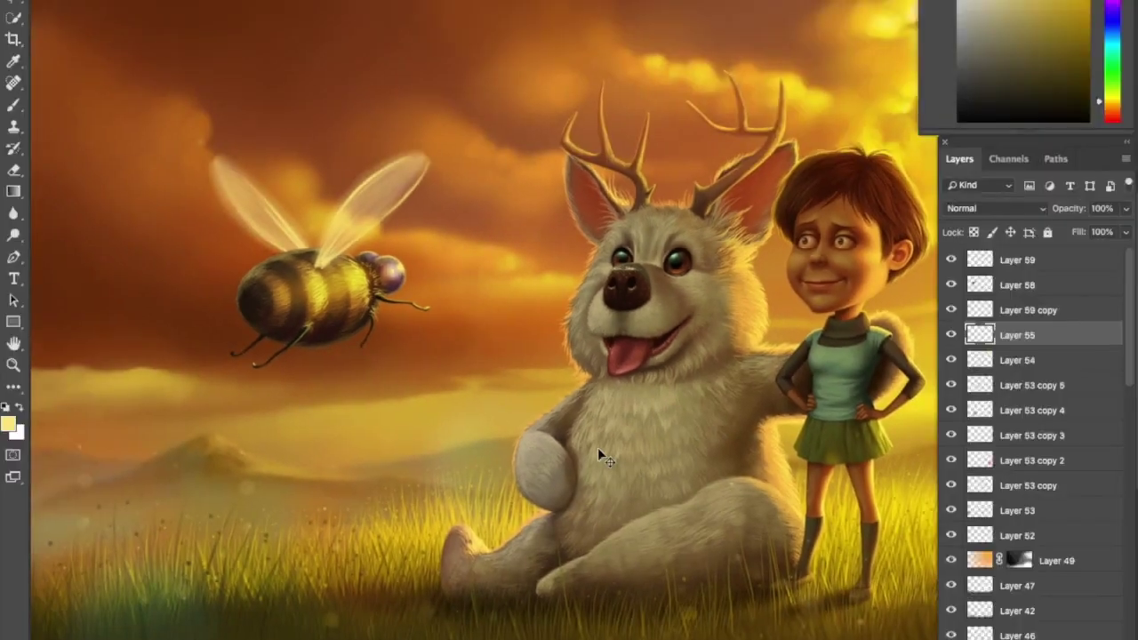
{"action": "key", "text": "Tab"}
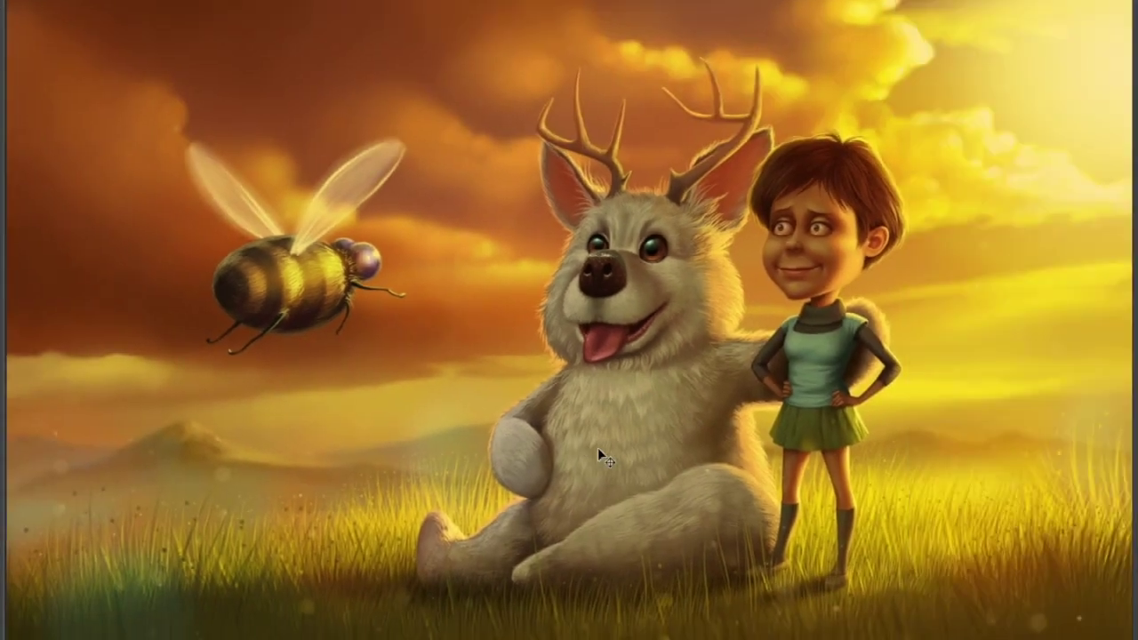